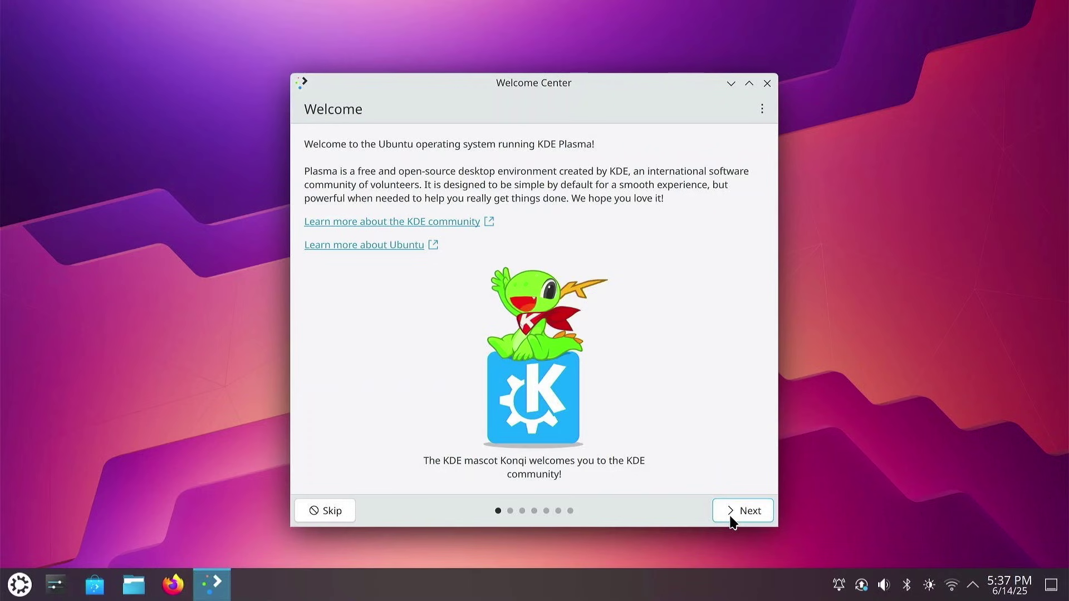
# Advance to the Simple by Default page and explore the desktop, Kickoff, Task Manager and System Tray descriptions.
pyautogui.click(731, 517)
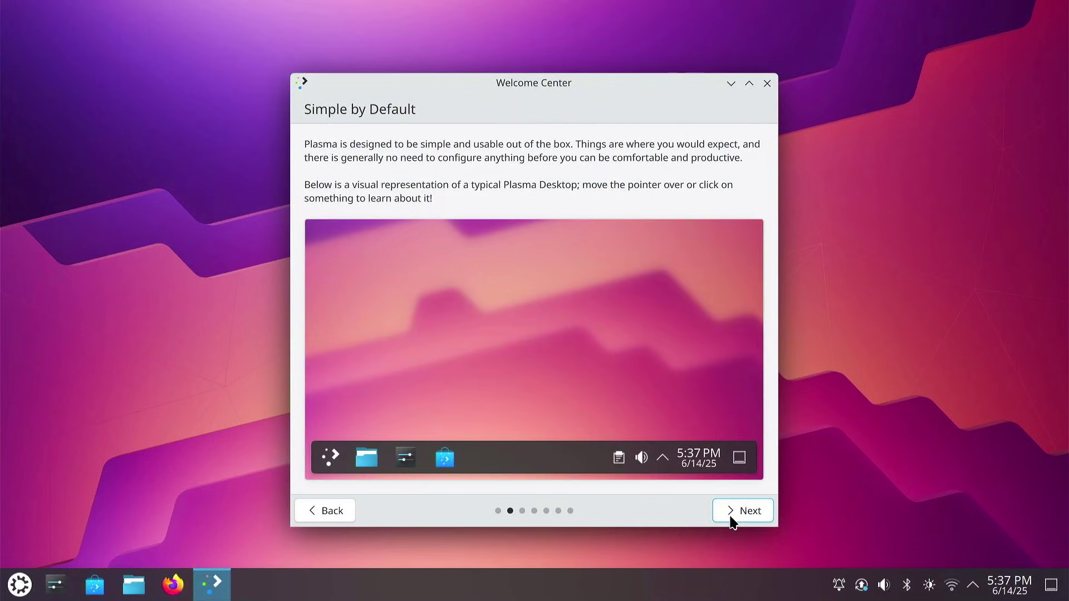
pyautogui.moveTo(748, 240)
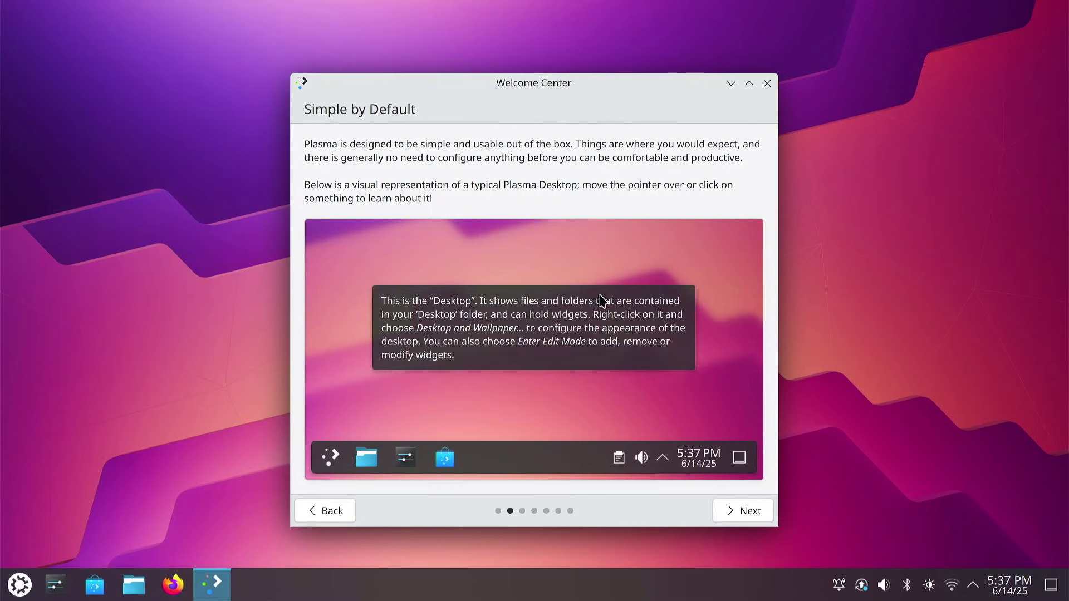
pyautogui.moveTo(706, 370)
pyautogui.moveTo(331, 452)
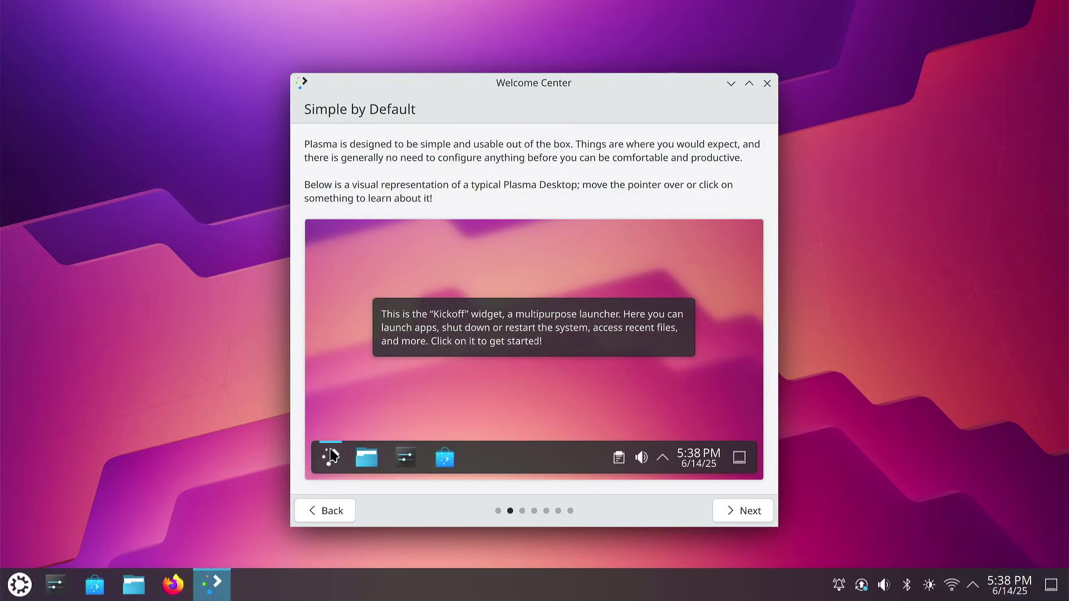
pyautogui.moveTo(372, 455)
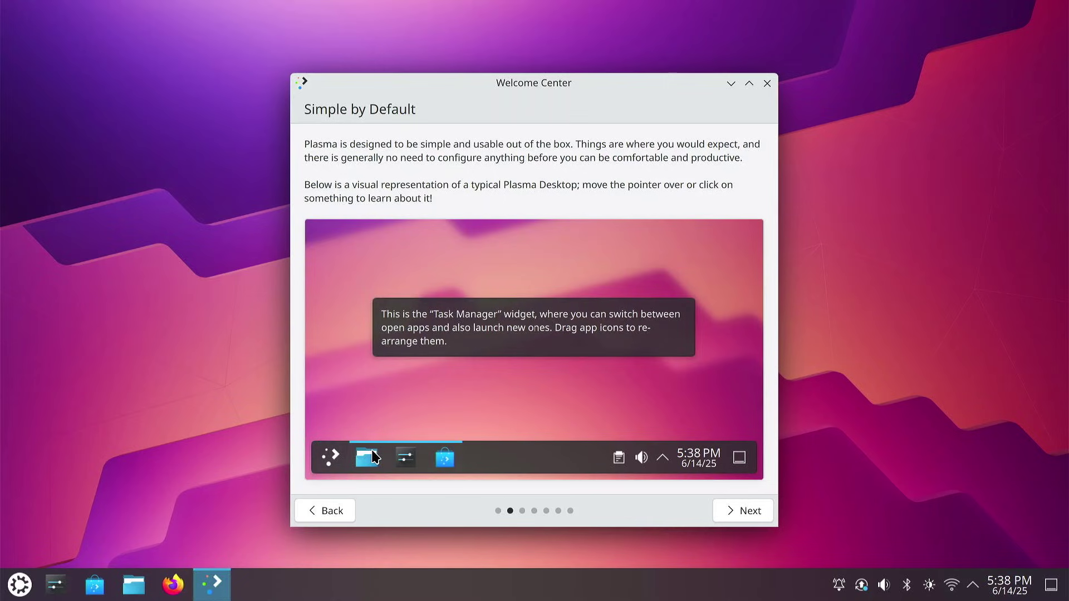
pyautogui.moveTo(627, 459)
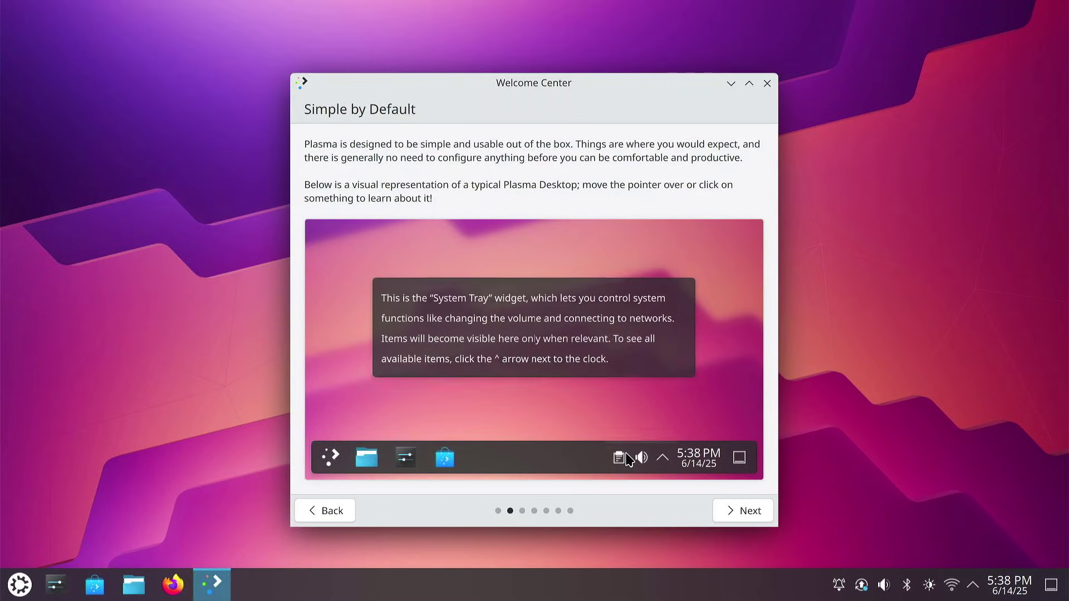
pyautogui.moveTo(707, 457)
pyautogui.moveTo(751, 458)
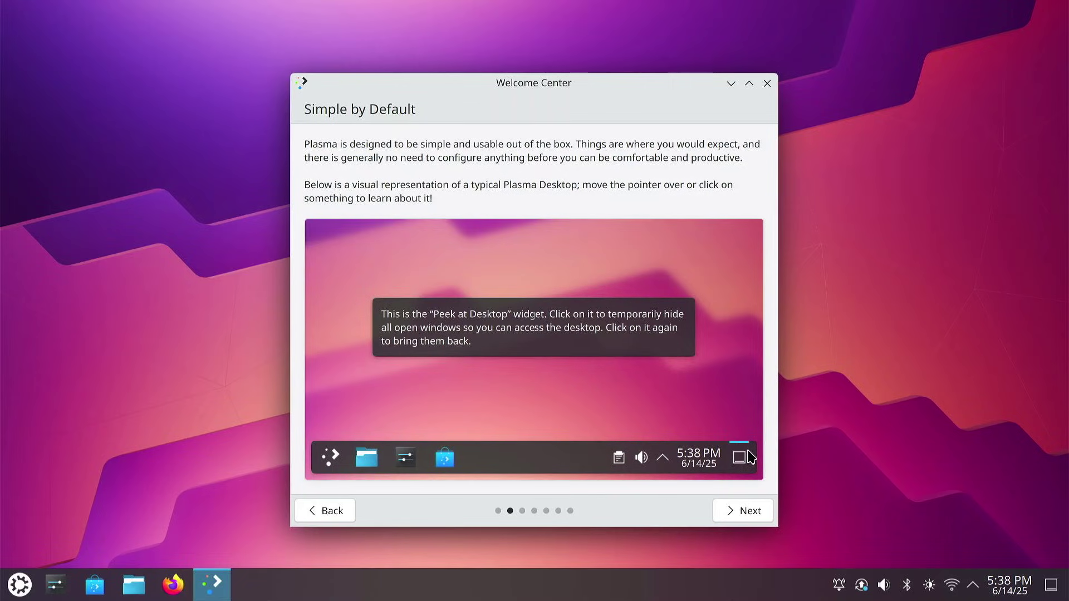
# Page through Powerful When Needed, Manage Software, usage sharing and Welcome to Kubuntu to Enjoy It!, then finish.
pyautogui.click(748, 513)
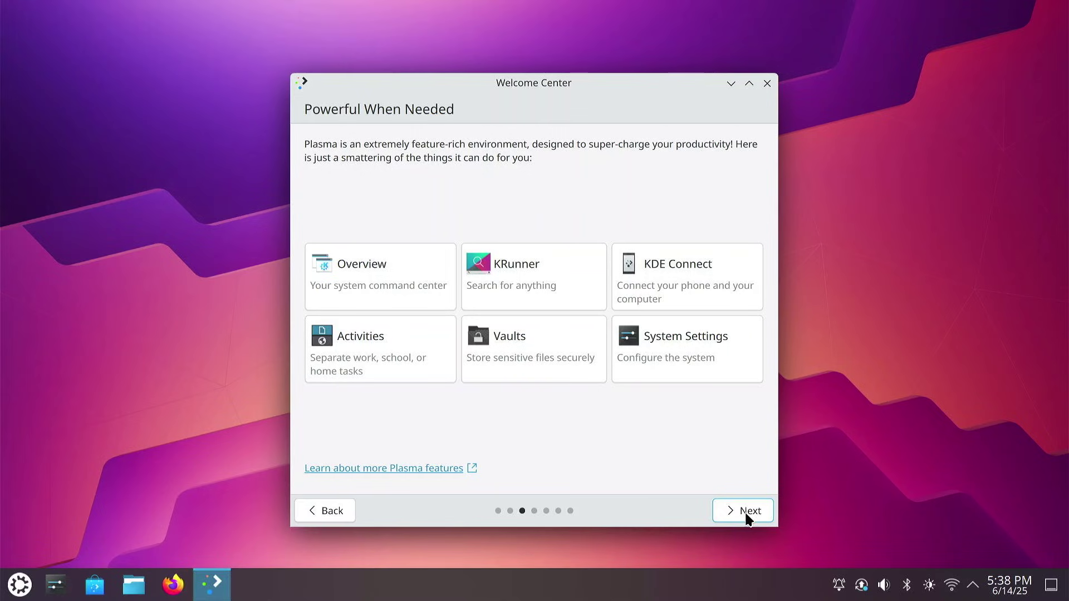
pyautogui.click(746, 514)
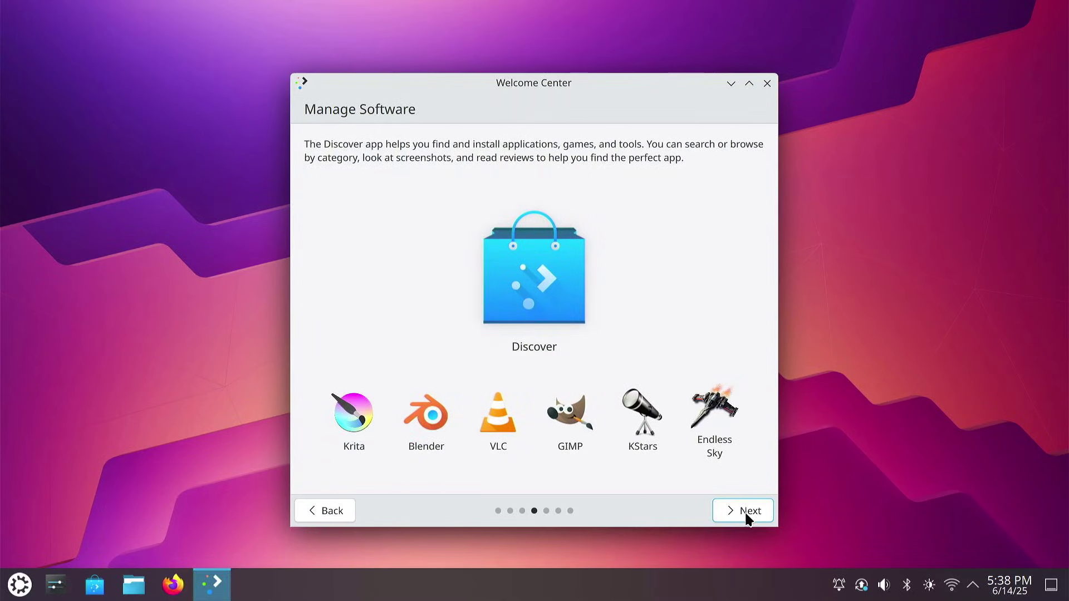
pyautogui.click(747, 514)
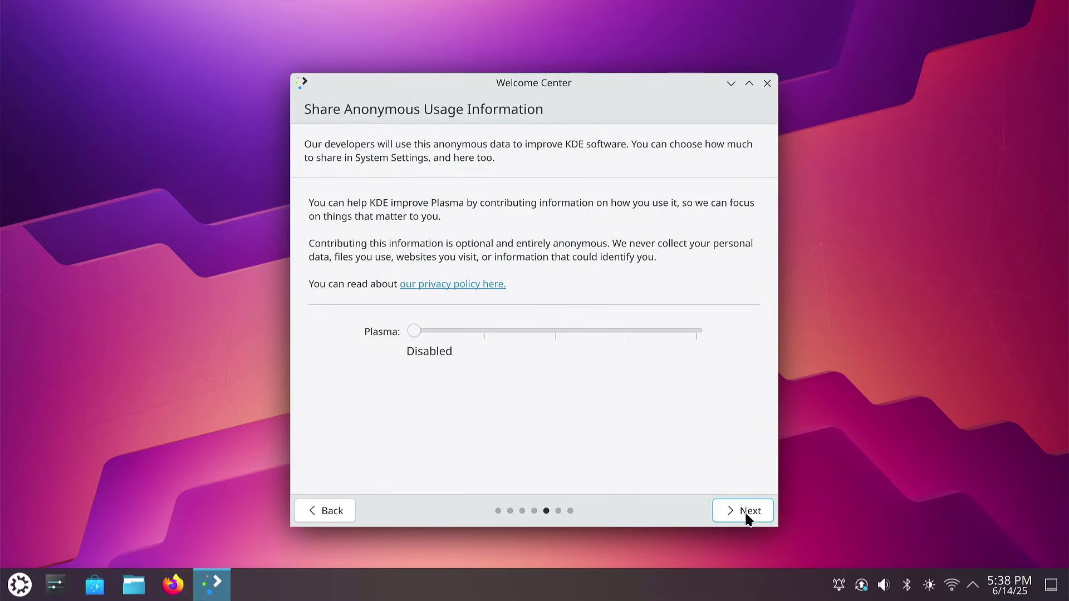
pyautogui.click(746, 515)
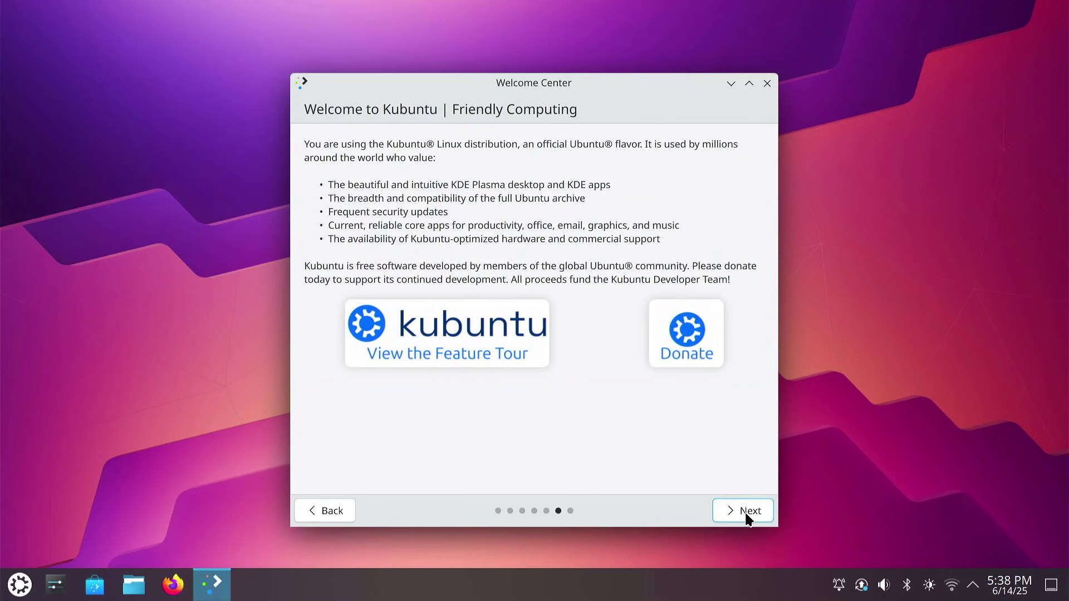
pyautogui.click(747, 514)
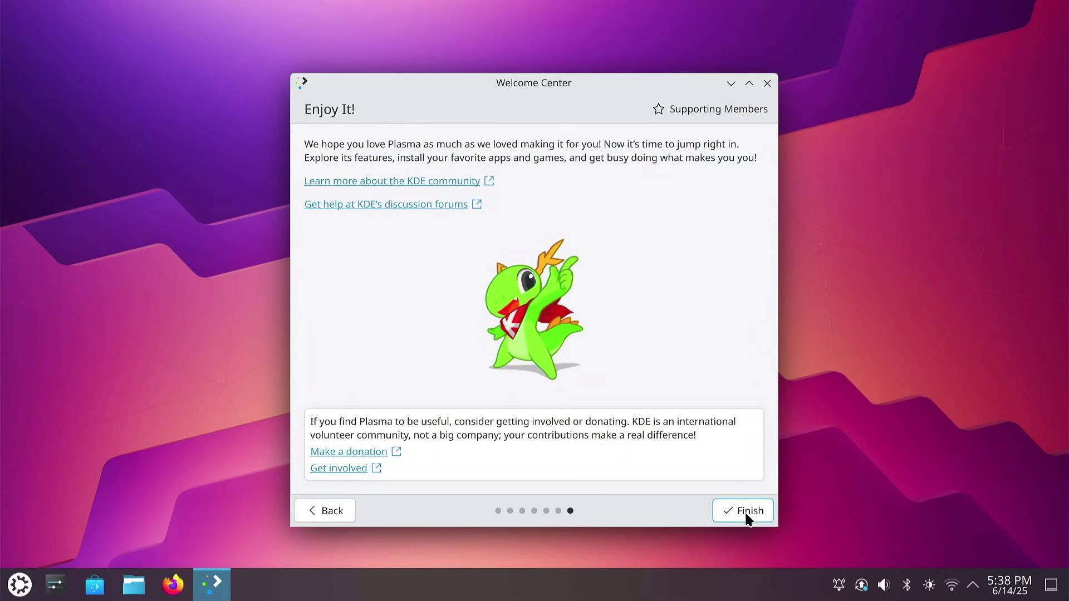
pyautogui.click(748, 513)
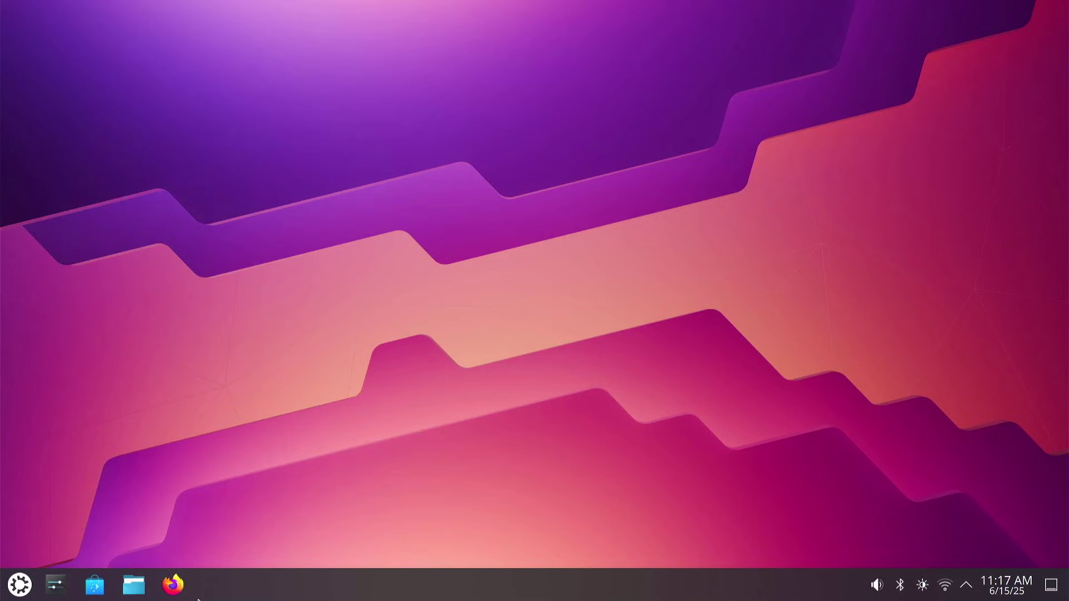
# Open the Application Launcher to show its Favorites: Firefox, Discover and System Settings.
pyautogui.click(20, 584)
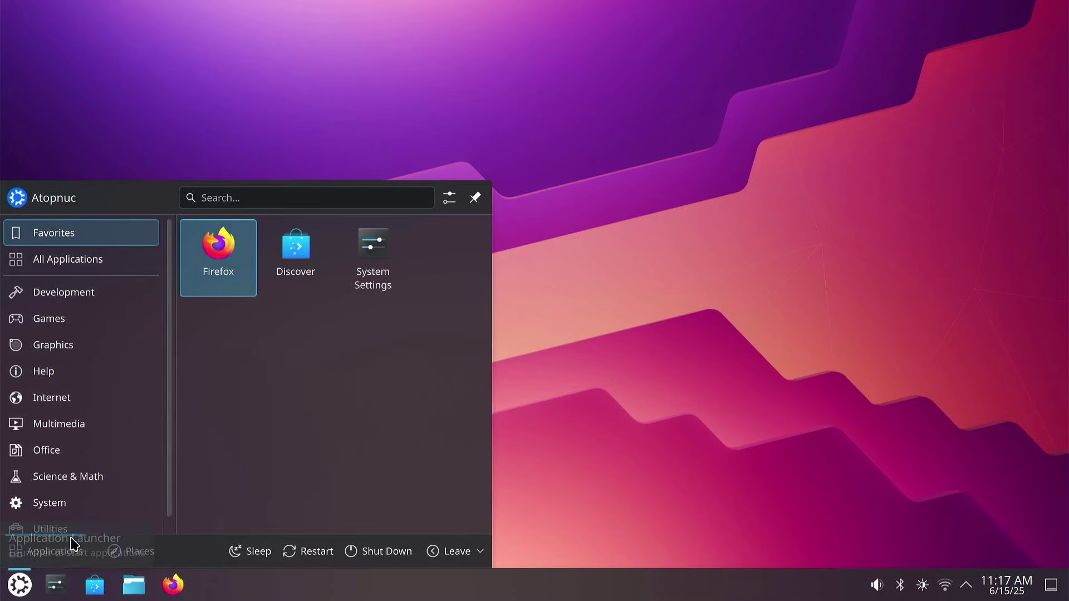
# Browse All Applications, then the Development, Games, Graphics, Help, Internet, Multimedia and Office categories.
pyautogui.click(132, 263)
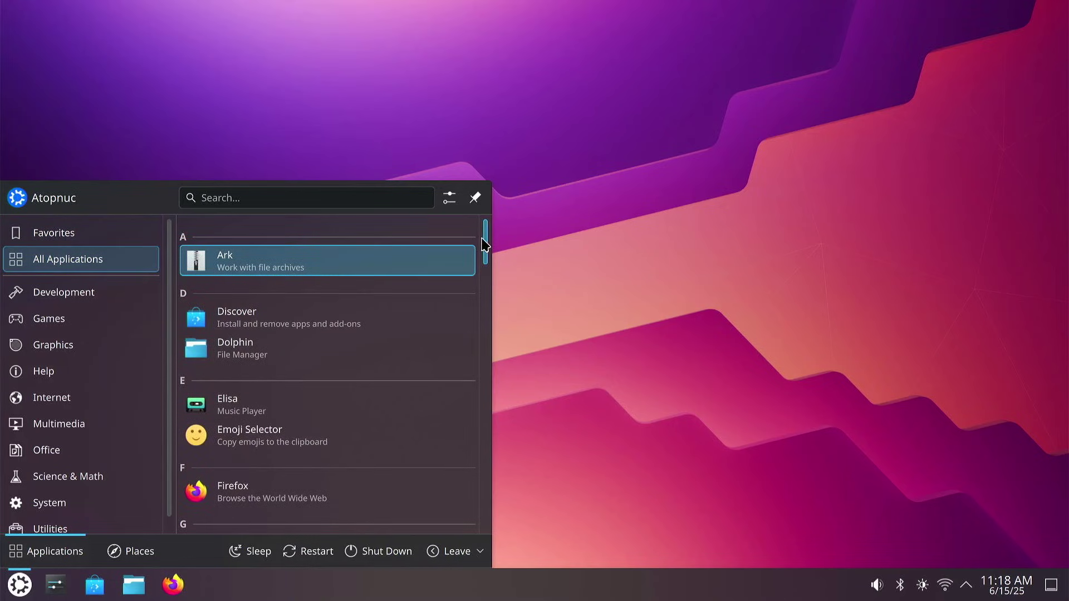
pyautogui.moveTo(485, 239); pyautogui.dragTo(496, 219)
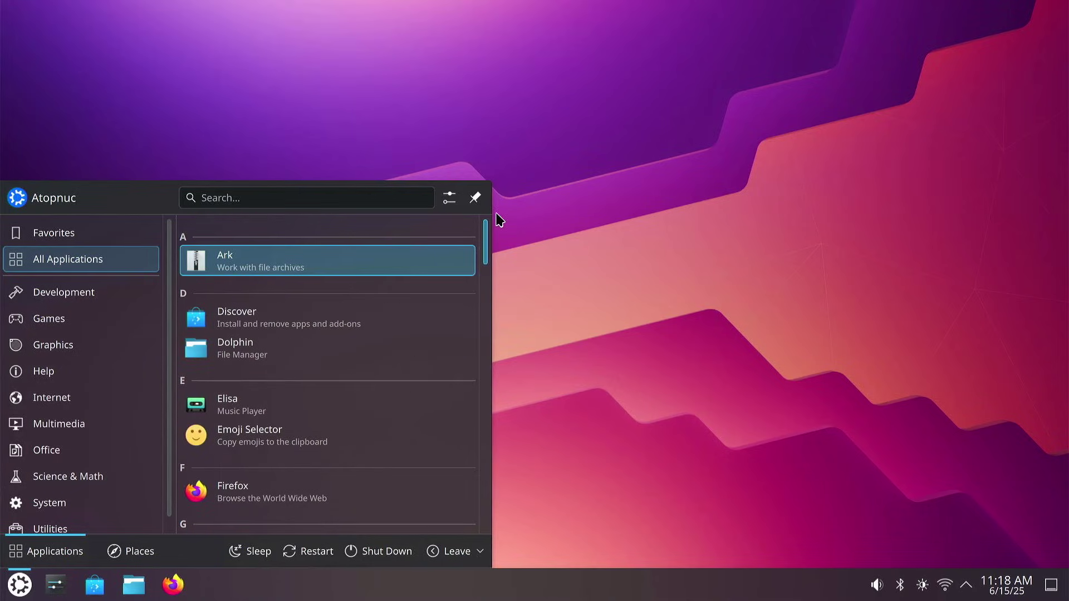
pyautogui.click(57, 296)
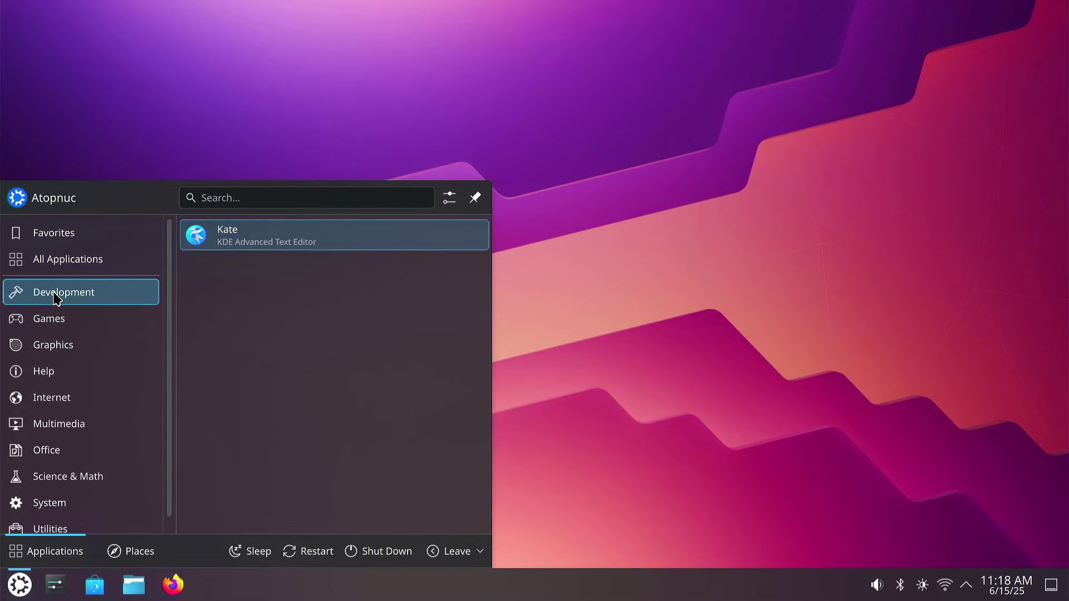
pyautogui.click(56, 321)
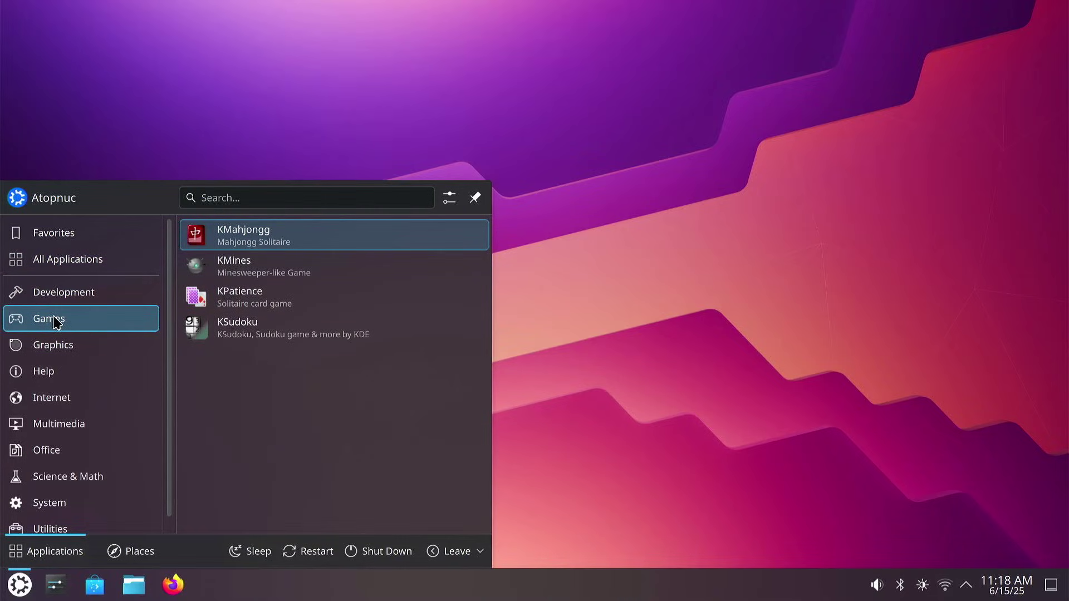
pyautogui.click(53, 349)
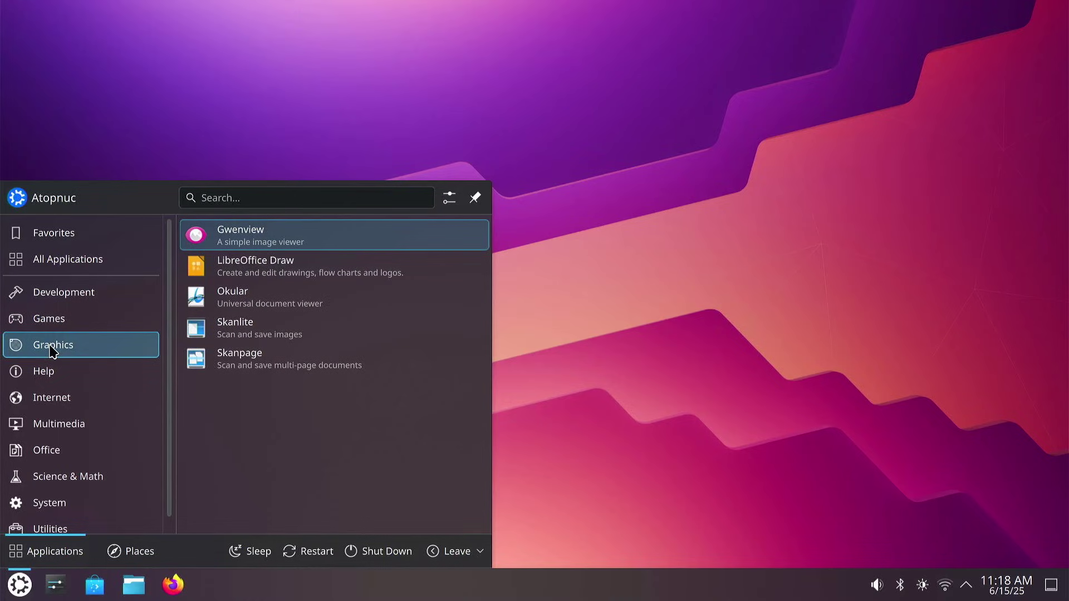
pyautogui.click(47, 372)
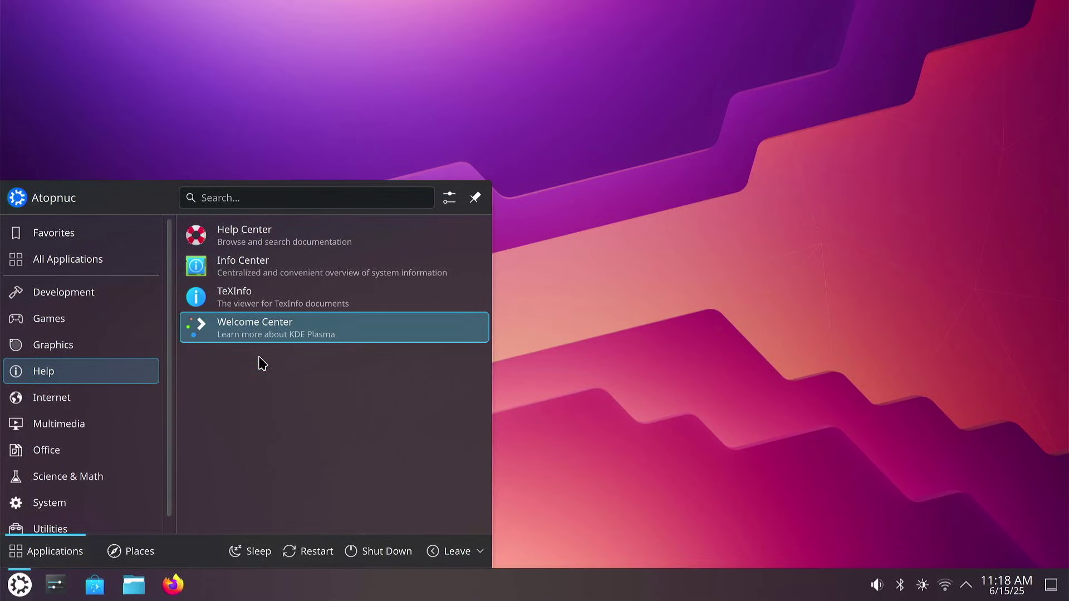
pyautogui.click(58, 399)
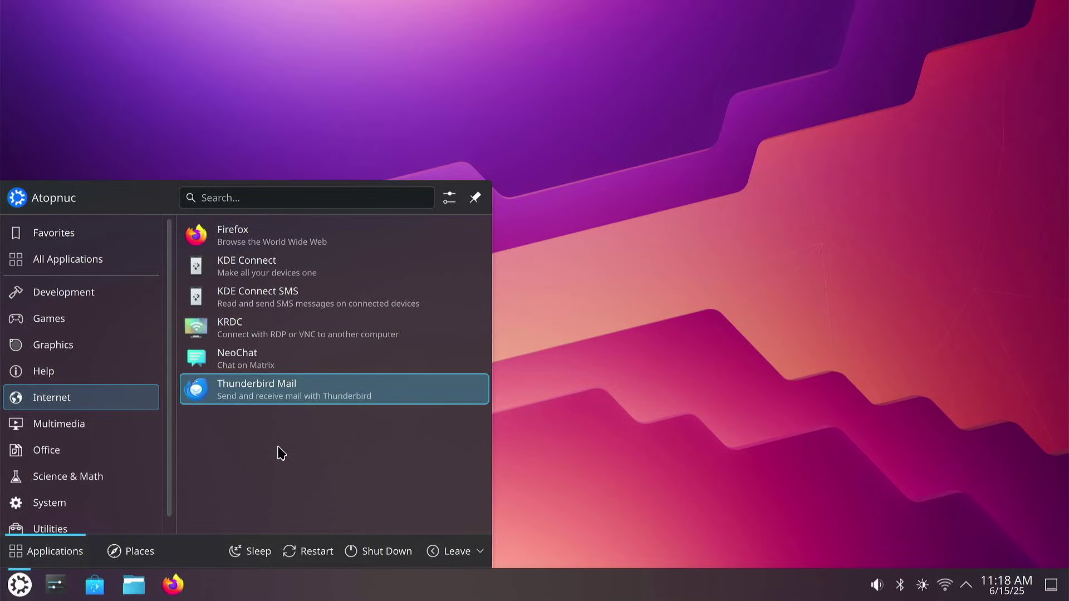
pyautogui.click(79, 436)
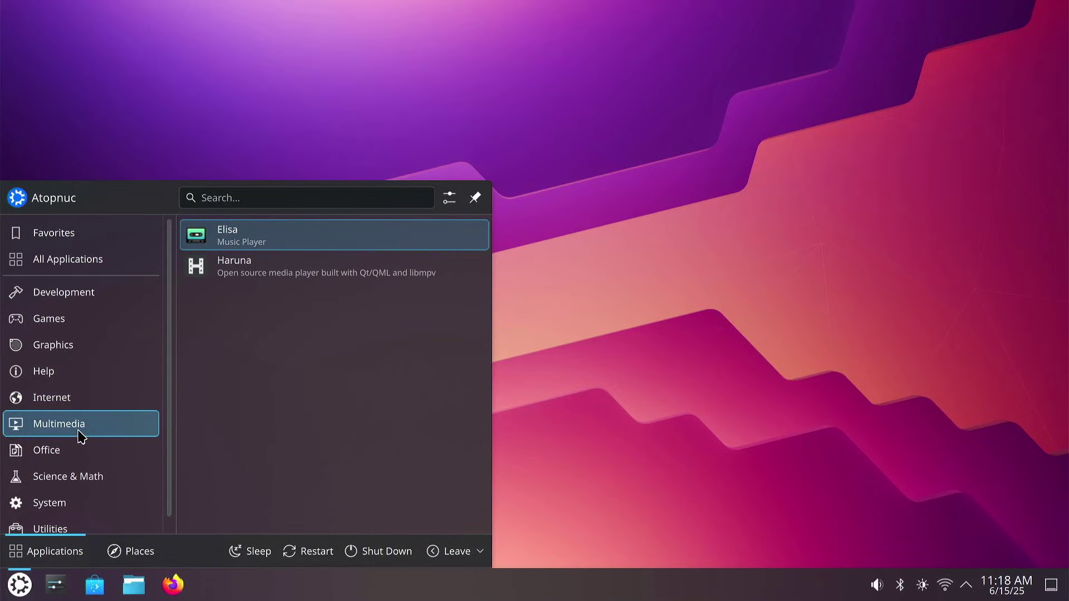
pyautogui.click(59, 454)
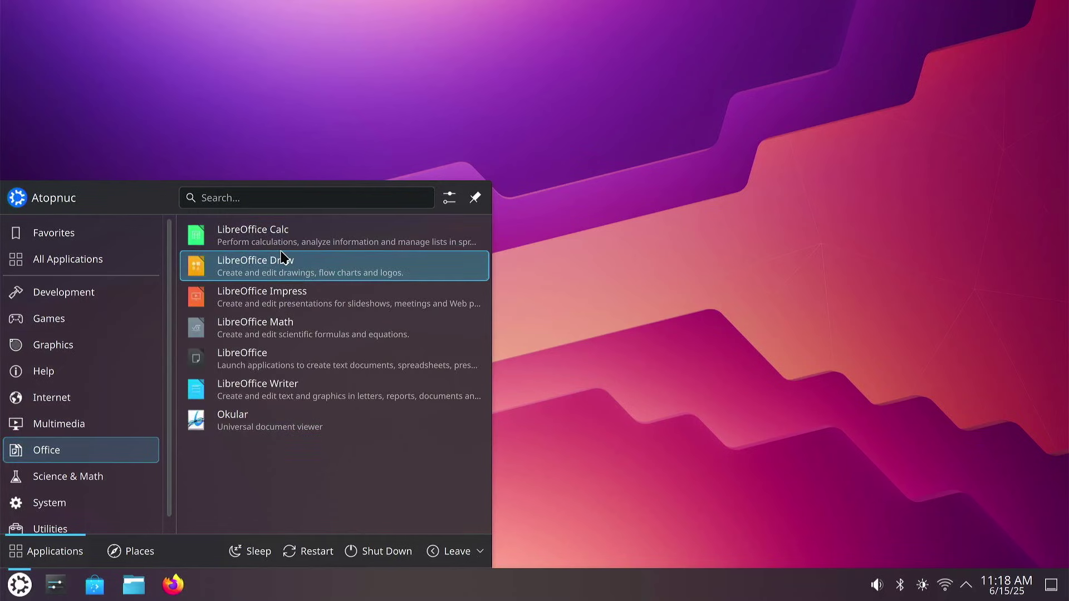
# Launch LibreOffice Writer to a blank Untitled 1 document, then close its window.
pyautogui.click(289, 396)
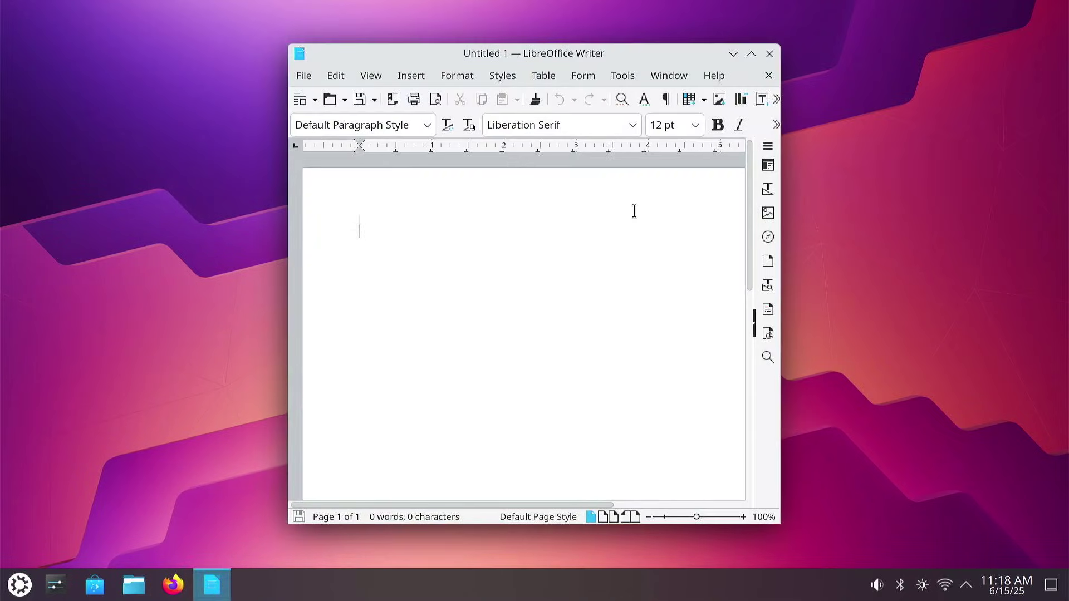
pyautogui.click(771, 54)
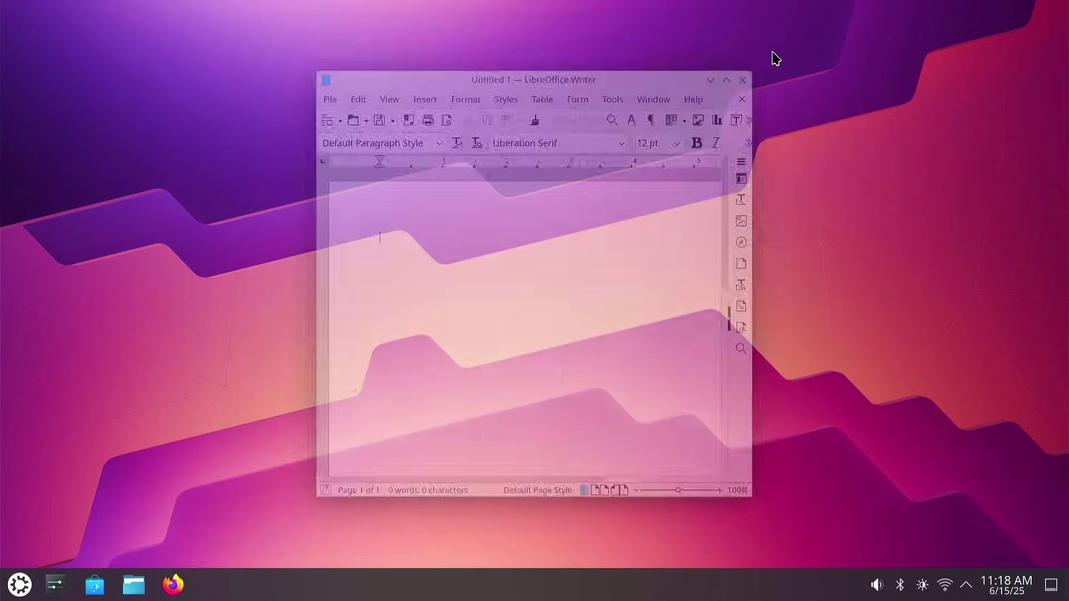
# Reopen the launcher and view the Science & Math and System app categories.
pyautogui.click(20, 583)
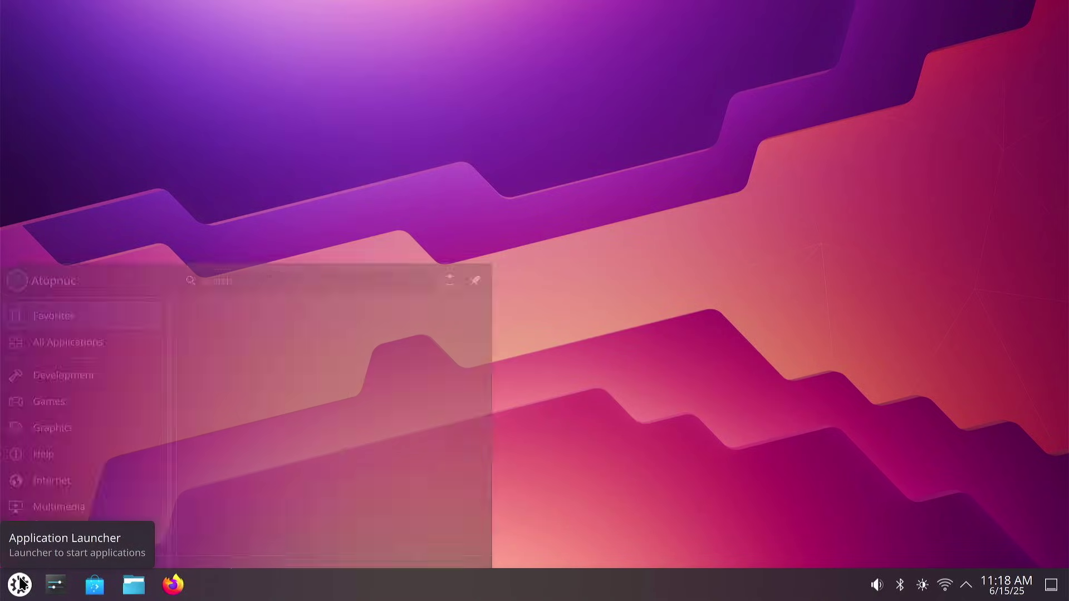
pyautogui.scroll(-1, 112, 457)
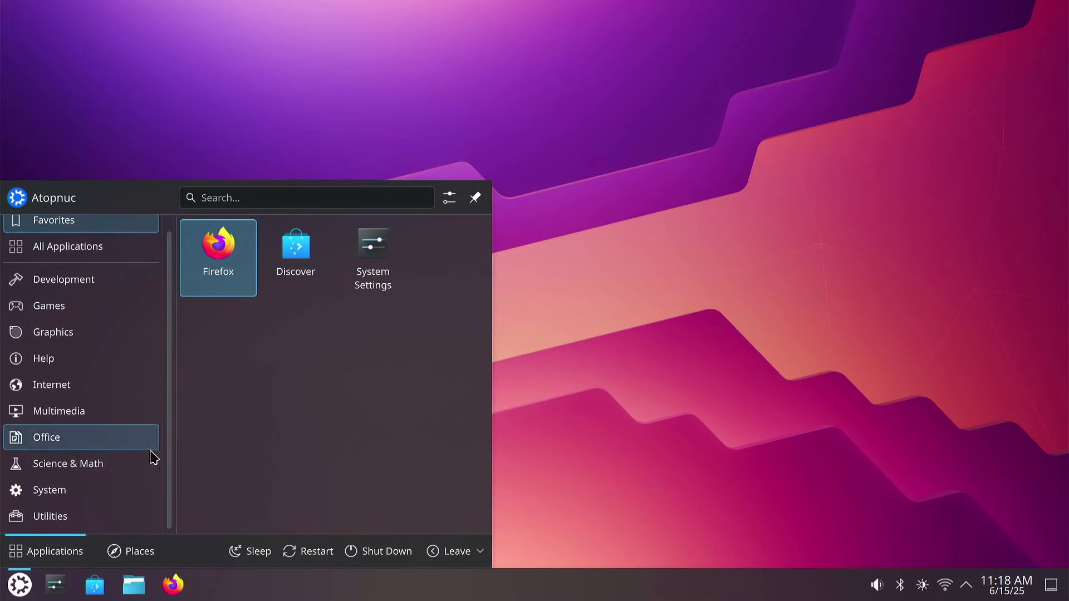
pyautogui.click(101, 469)
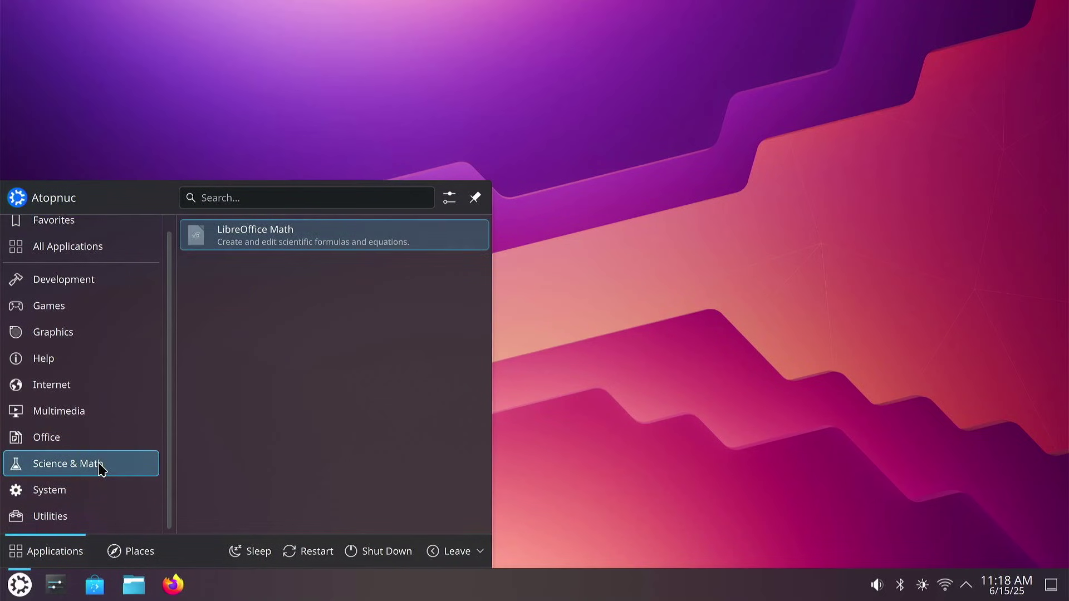
pyautogui.click(72, 496)
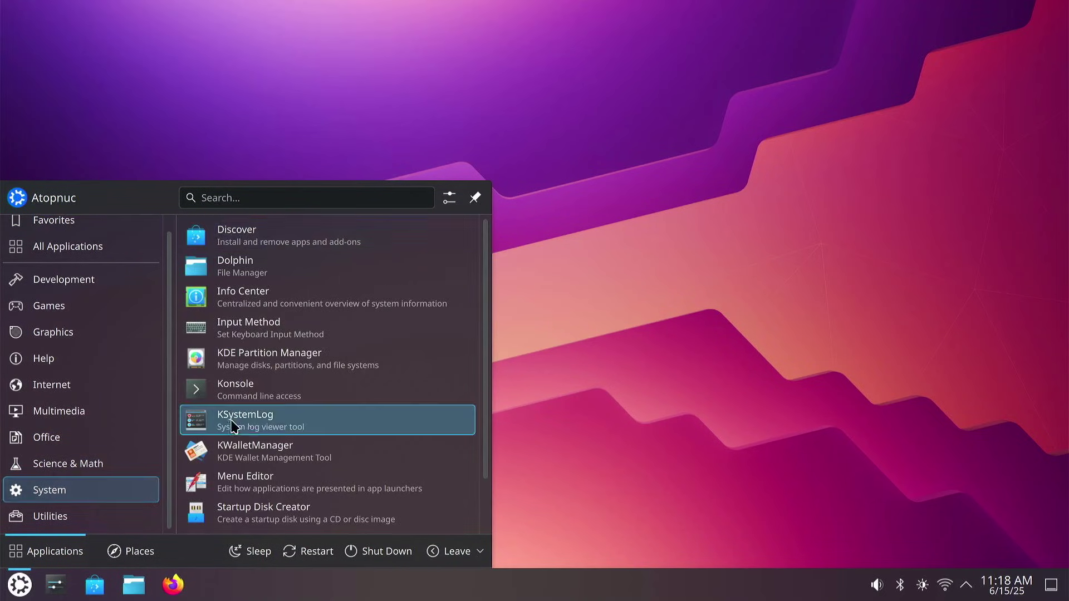
# Look through the System list, show the Utilities apps, then dismiss the launcher menu.
pyautogui.scroll(-1, 474, 336)
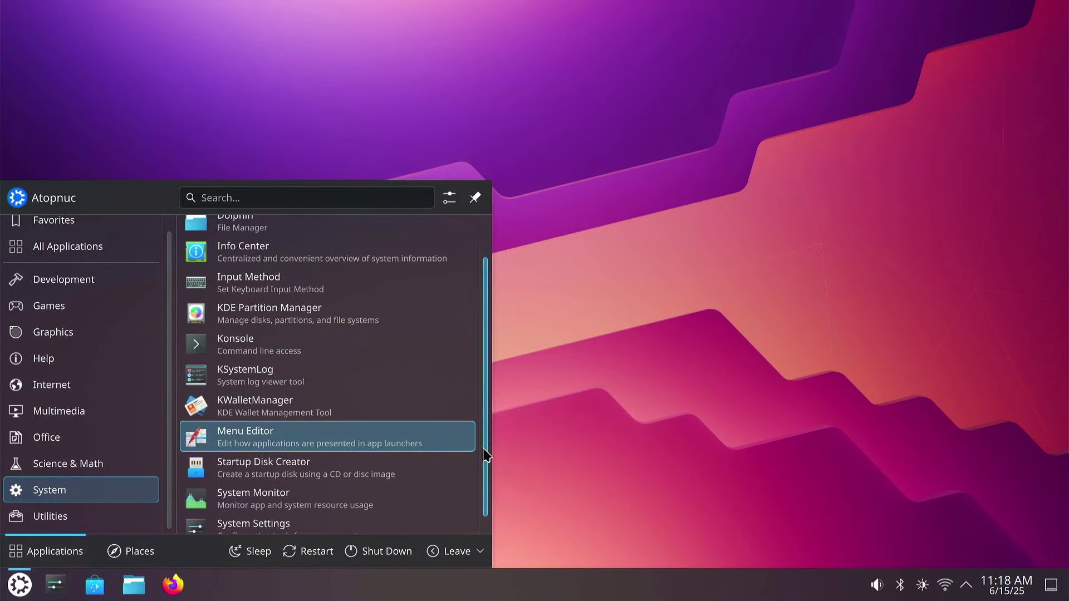
pyautogui.scroll(1, 484, 434)
pyautogui.scroll(1, 485, 433)
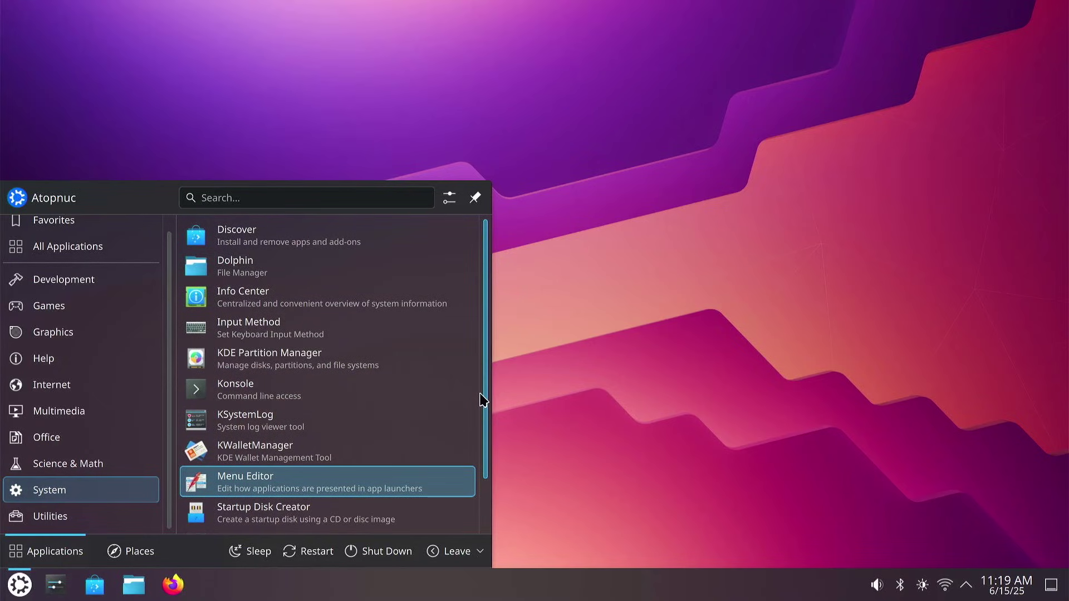
pyautogui.scroll(-2, 481, 426)
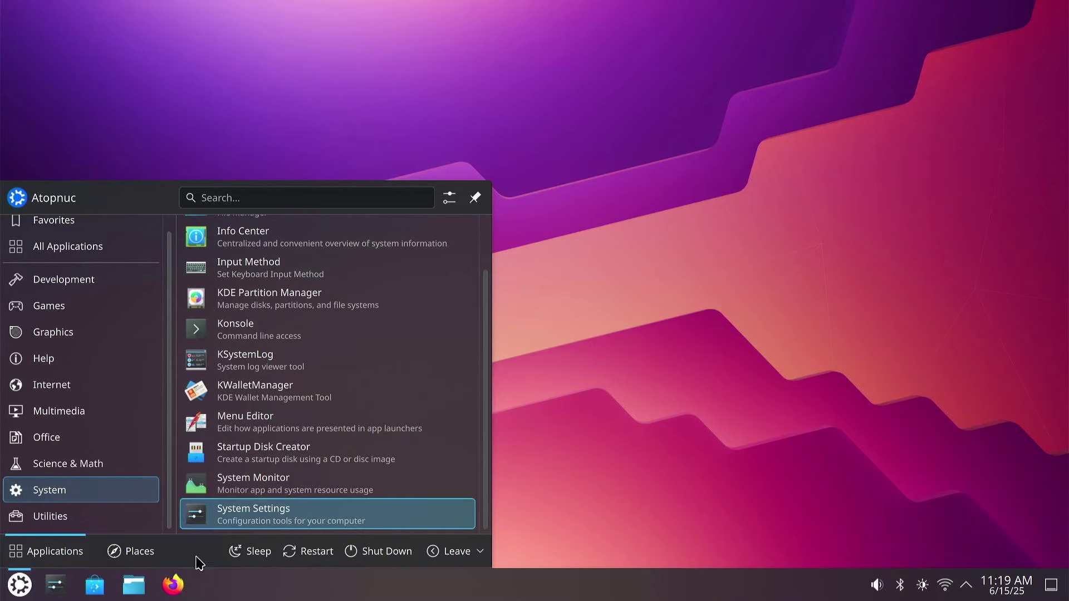
pyautogui.click(67, 524)
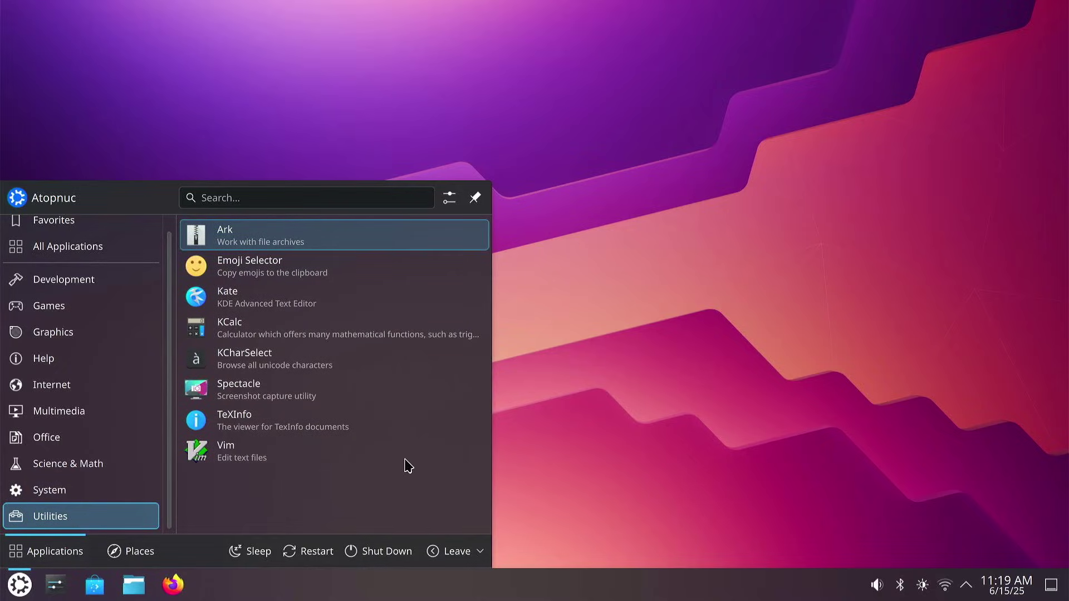
pyautogui.click(646, 386)
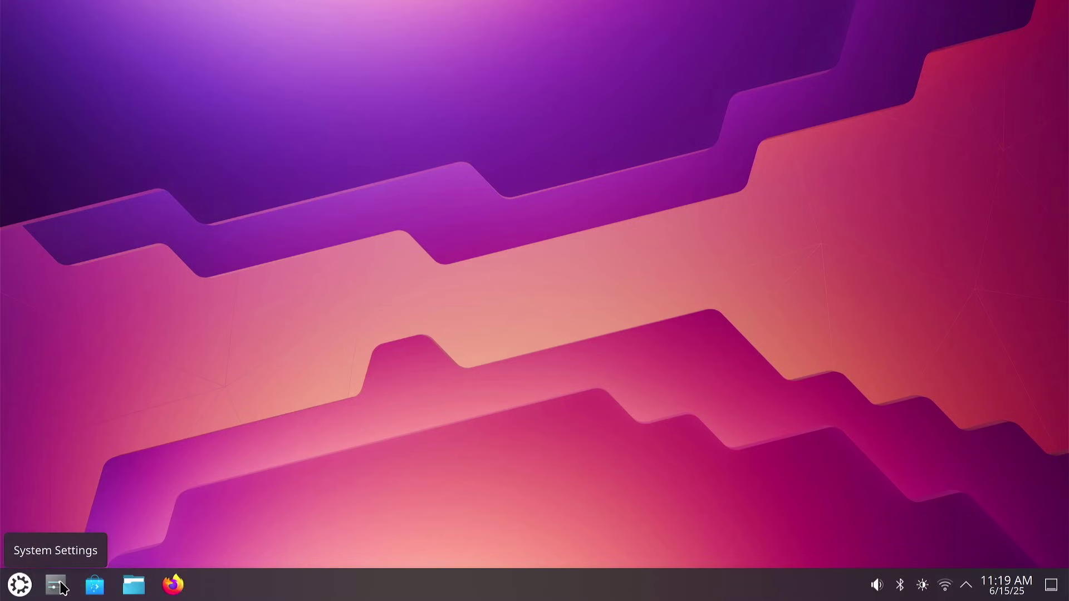
# Launch System Settings and browse the wallpaper gallery on its Wallpaper page.
pyautogui.click(61, 587)
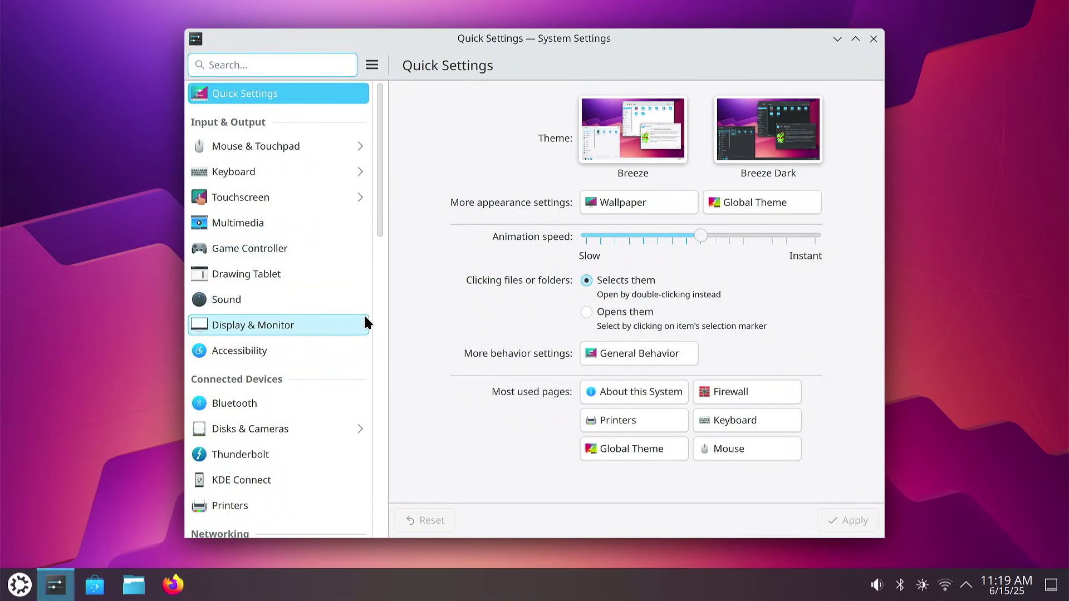
pyautogui.click(613, 206)
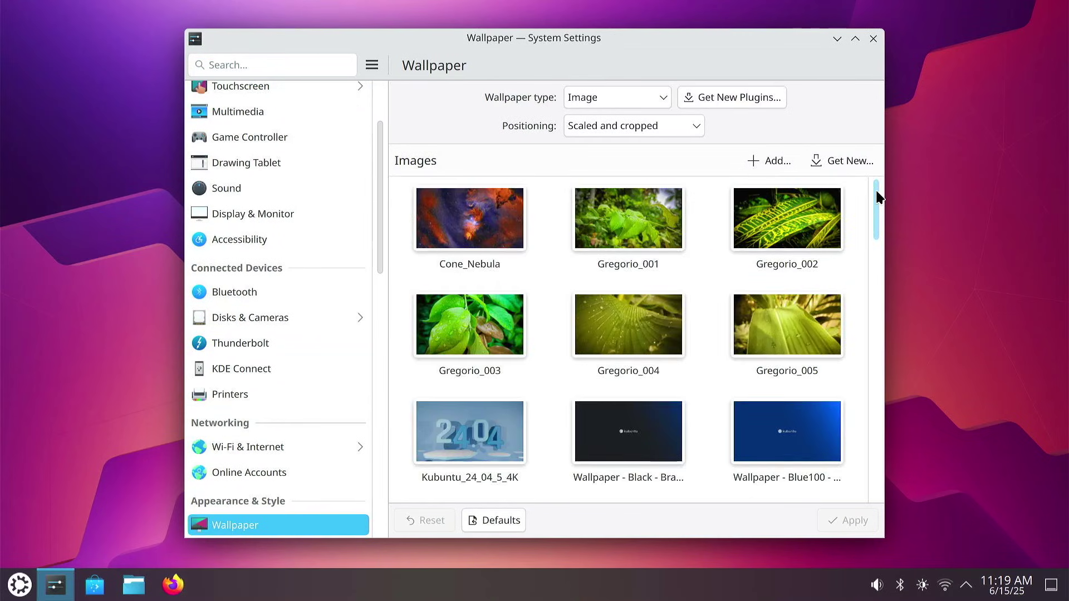
pyautogui.moveTo(878, 198); pyautogui.dragTo(869, 122)
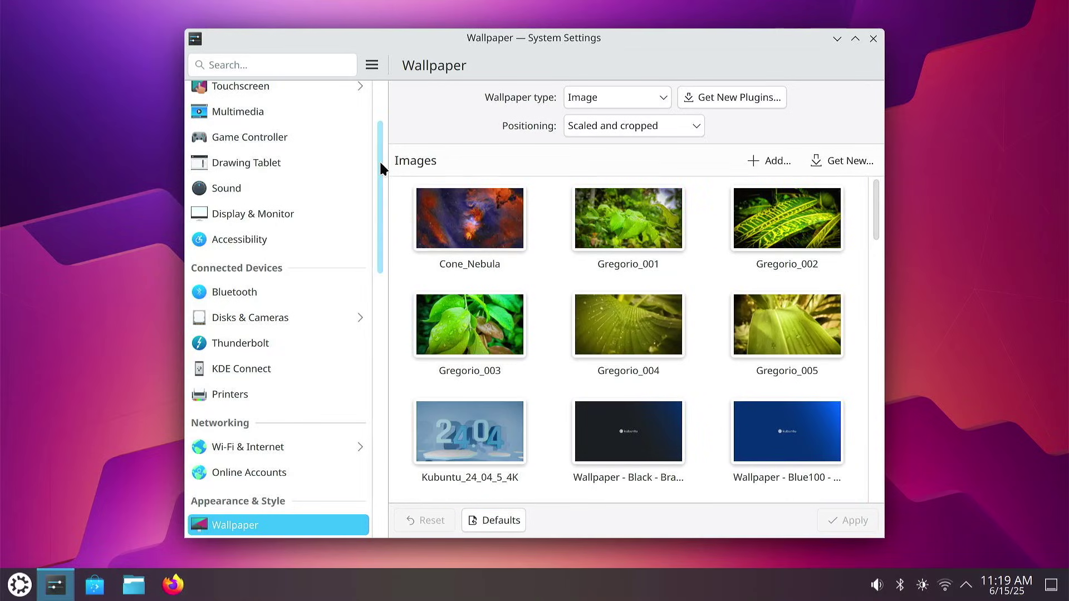
pyautogui.moveTo(381, 159); pyautogui.dragTo(375, 76)
# Return to Quick Settings, view Global Theme choices, then open About this System.
pyautogui.click(267, 98)
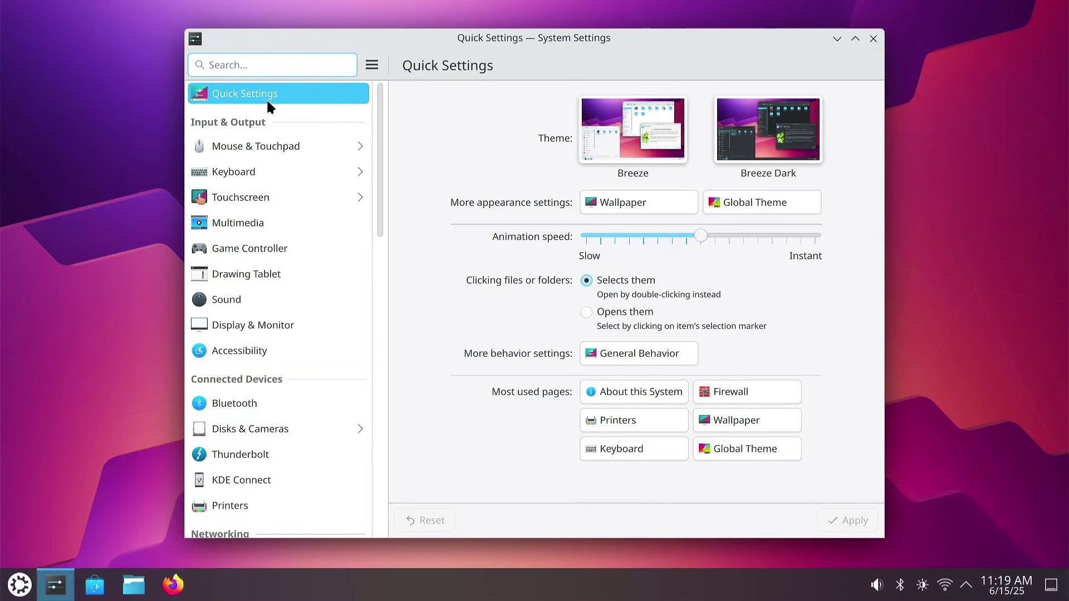
pyautogui.click(787, 199)
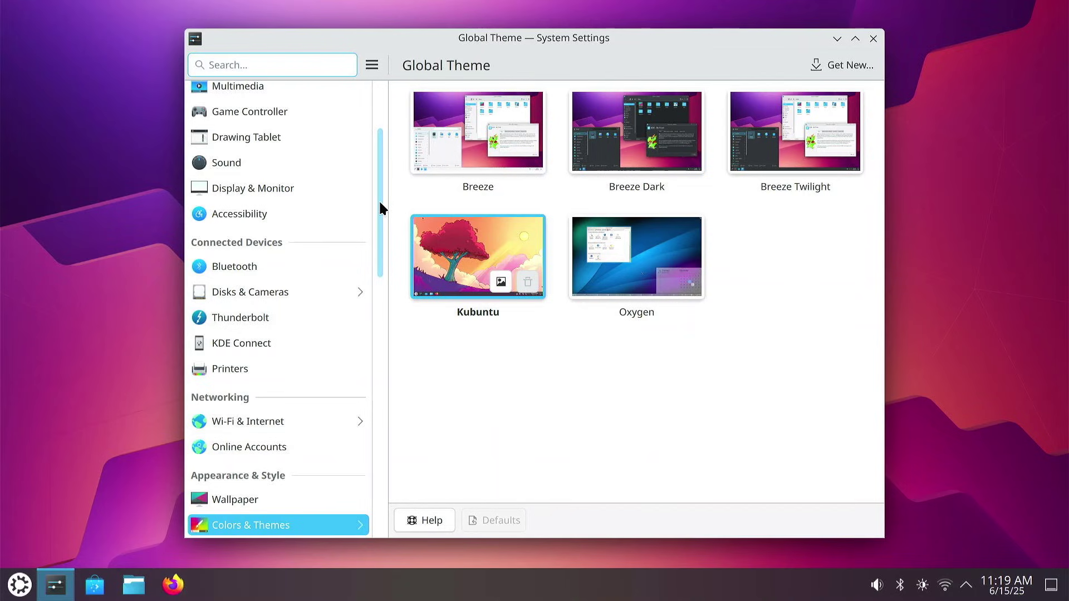
pyautogui.moveTo(380, 207); pyautogui.dragTo(381, 469)
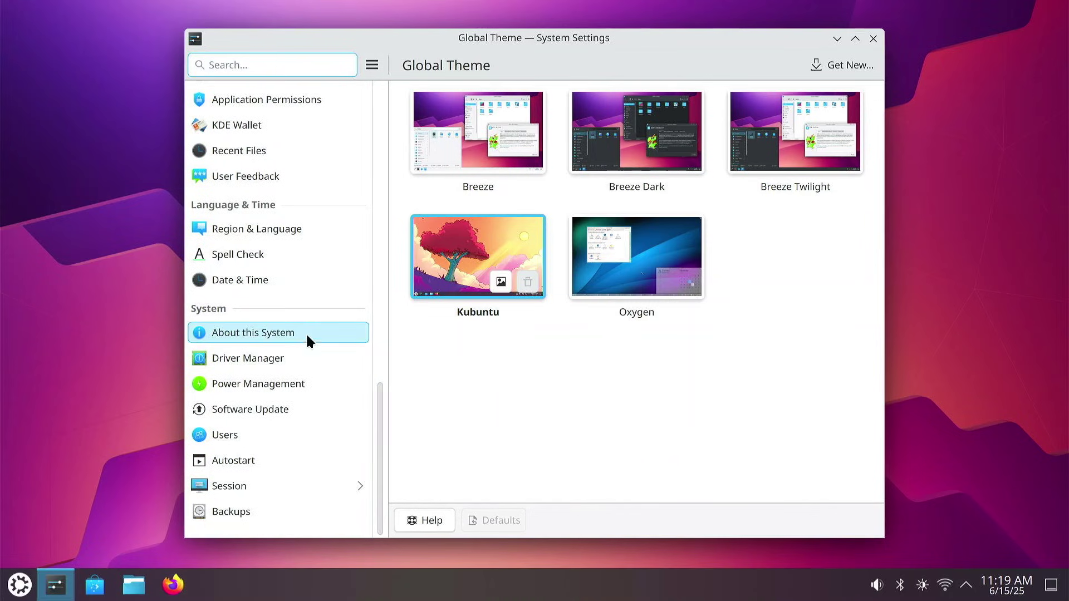
pyautogui.click(277, 337)
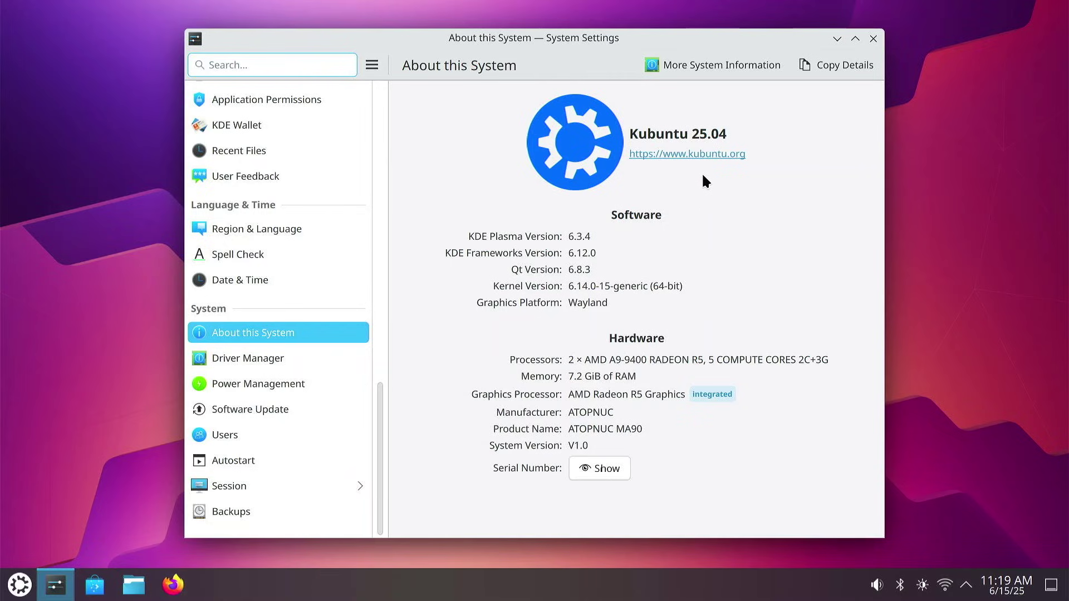
# Open kubuntu.org in Firefox and view its Feature Tour page.
pyautogui.click(661, 158)
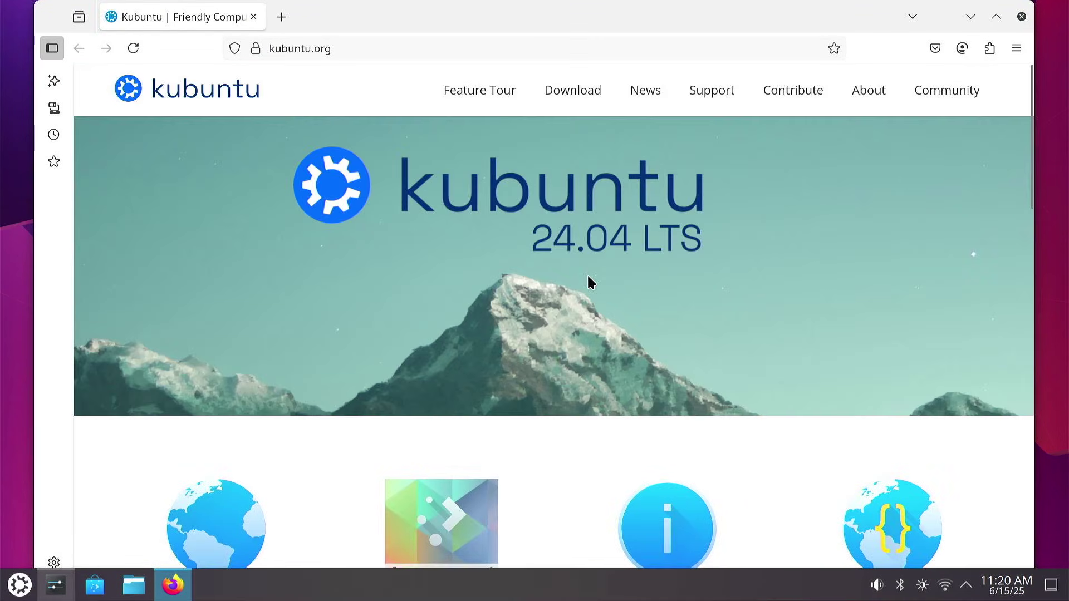
pyautogui.click(466, 106)
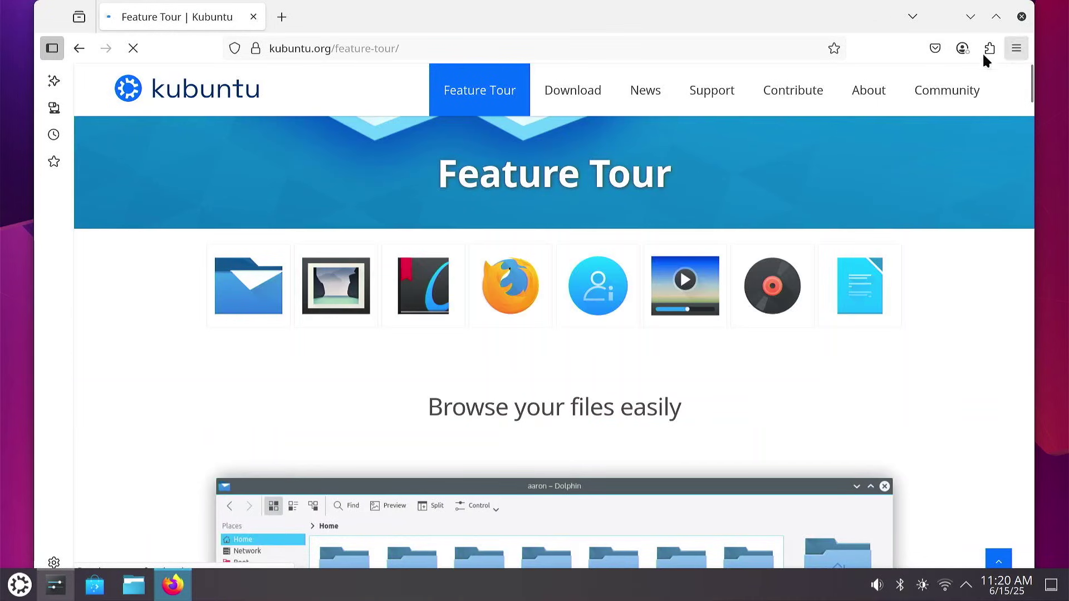
pyautogui.moveTo(1032, 92)
pyautogui.mouseDown()
pyautogui.moveTo(1036, 370)
pyautogui.moveTo(1033, 74)
pyautogui.mouseUp()
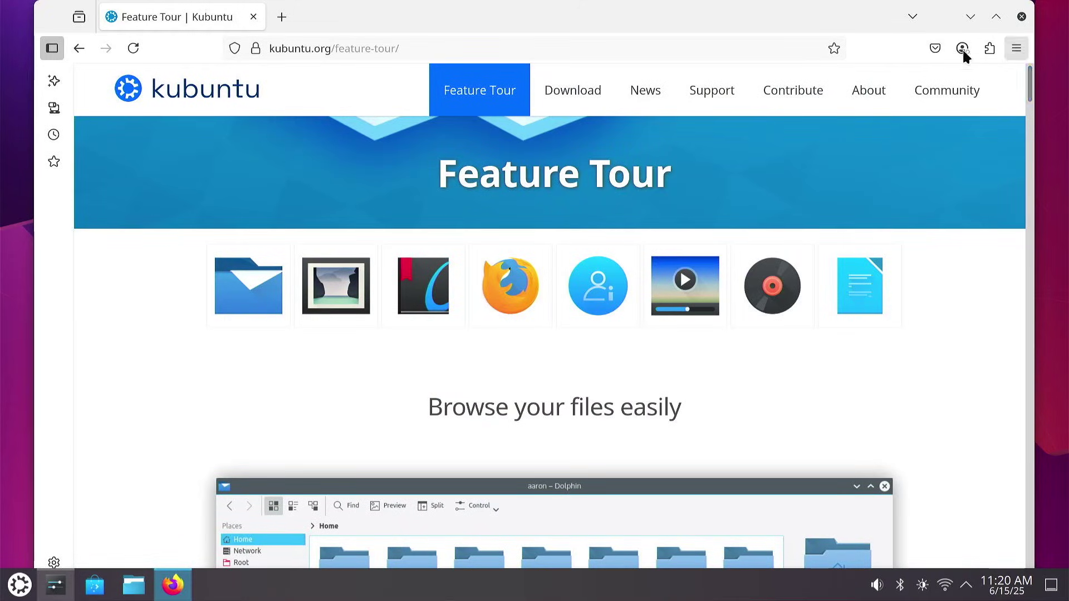
# Go to the Download Kubuntu page and scroll through releases 25.04, 24.10 and 24.04.2 LTS.
pyautogui.click(589, 103)
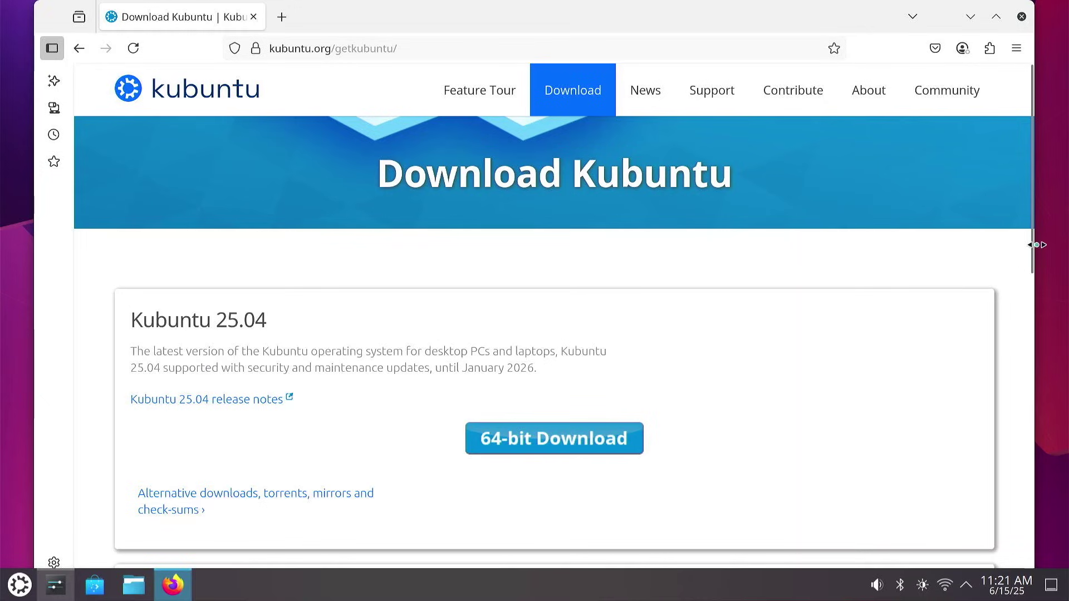
pyautogui.moveTo(1029, 252); pyautogui.dragTo(1018, 434)
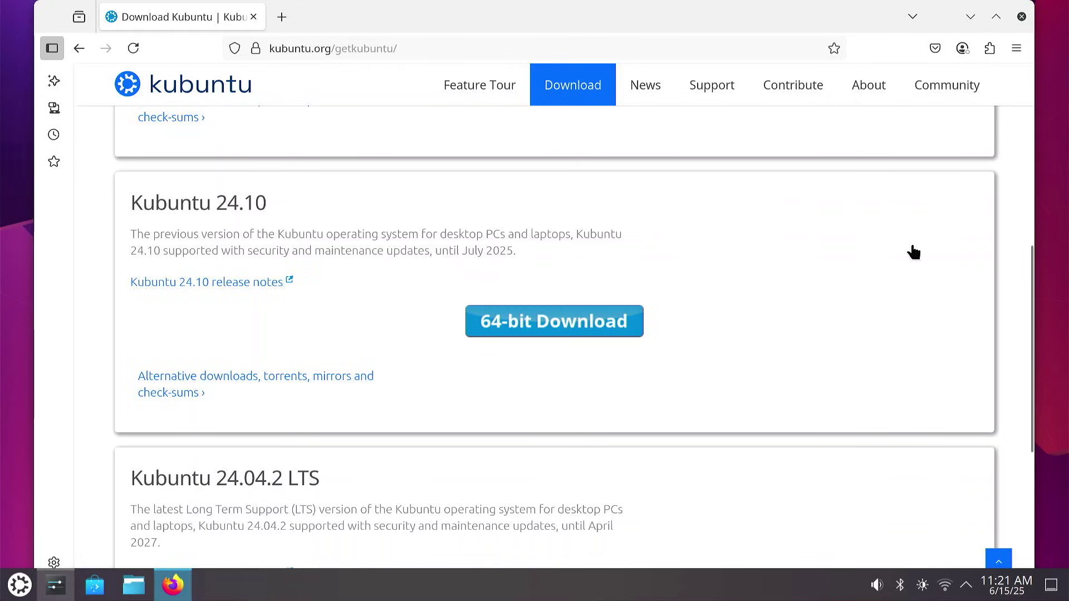
pyautogui.moveTo(1030, 287); pyautogui.dragTo(1033, 394)
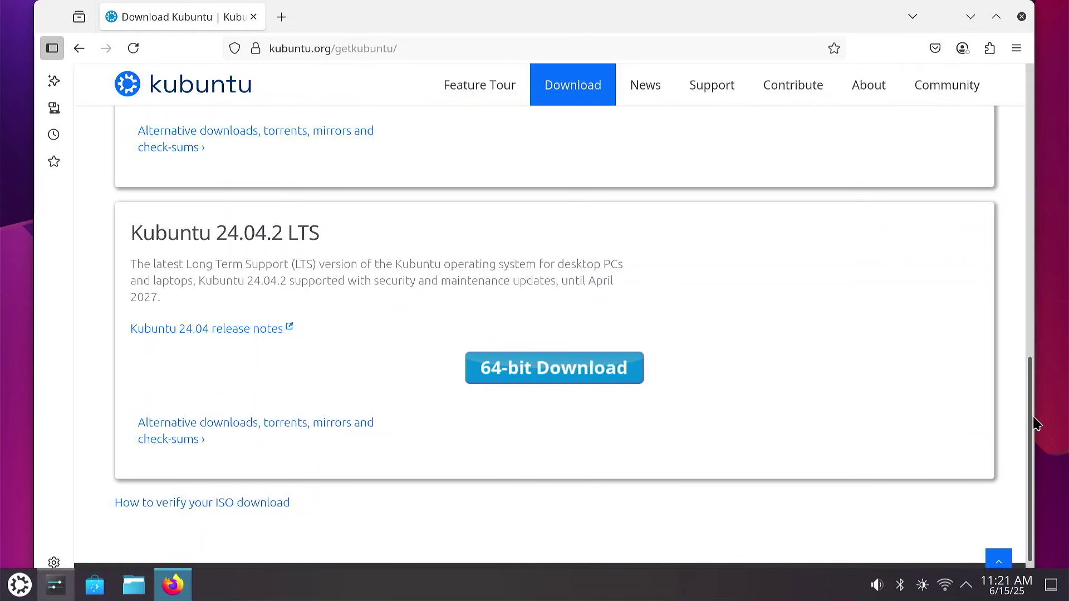
pyautogui.moveTo(1036, 424); pyautogui.dragTo(1061, 95)
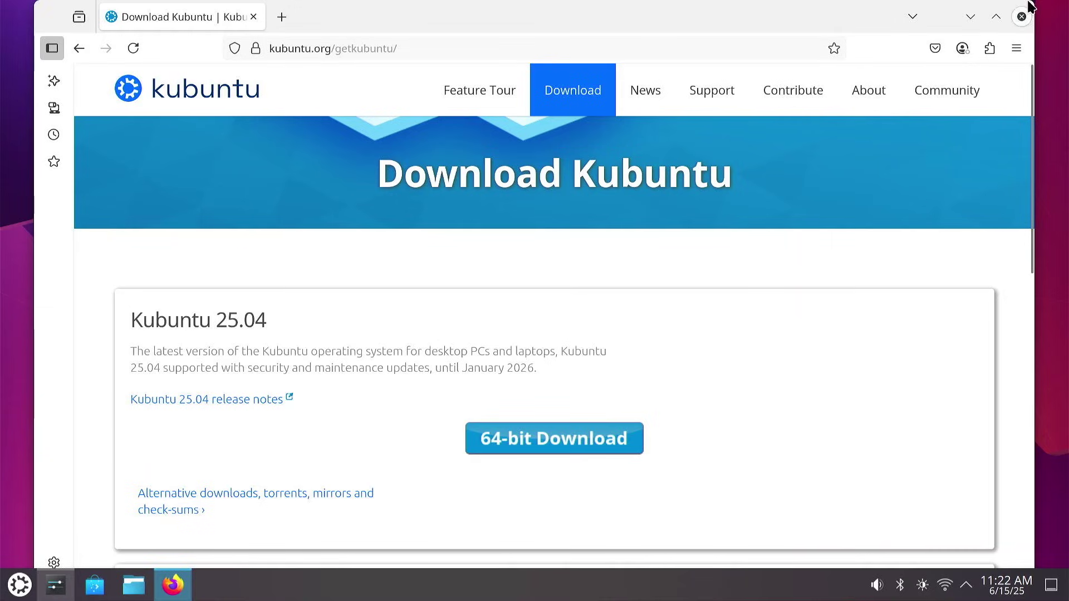
# Close Firefox, browse Discover's Games category (473 items), then close Discover and System Settings.
pyautogui.click(1021, 18)
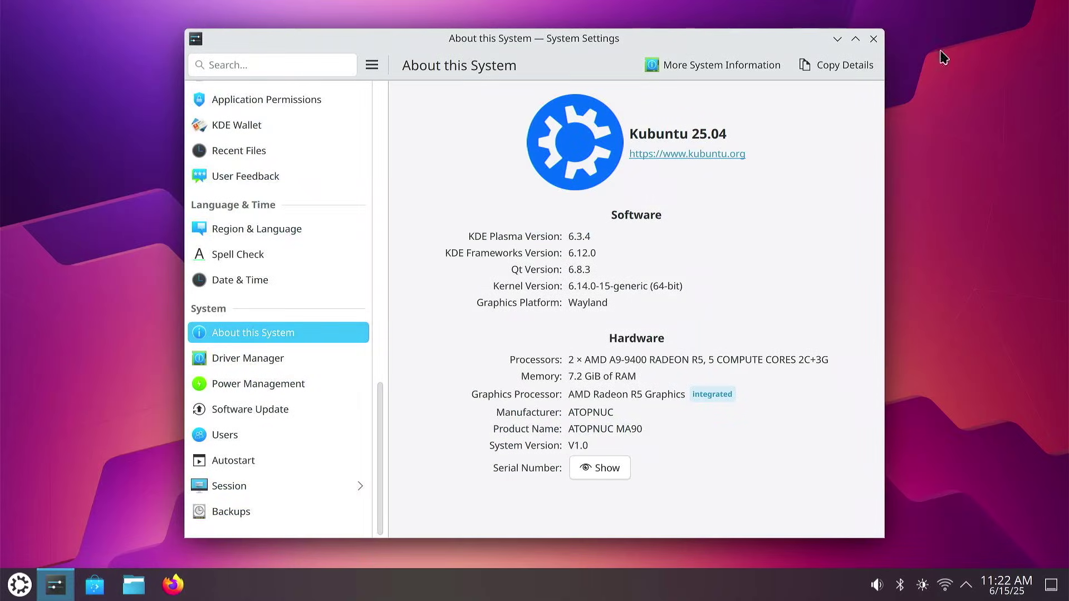
pyautogui.click(94, 591)
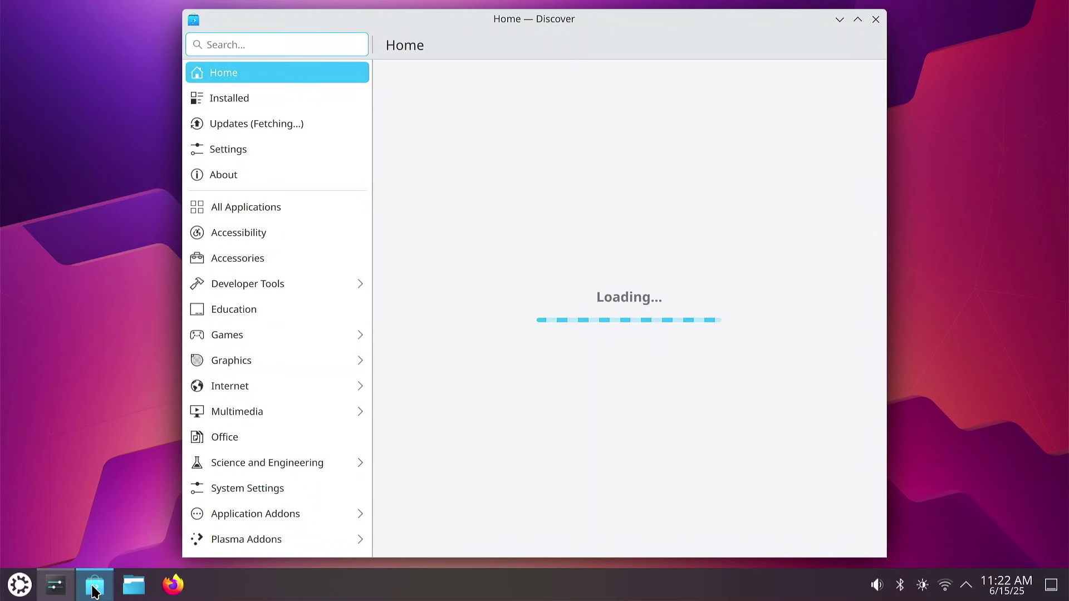
pyautogui.moveTo(94, 591)
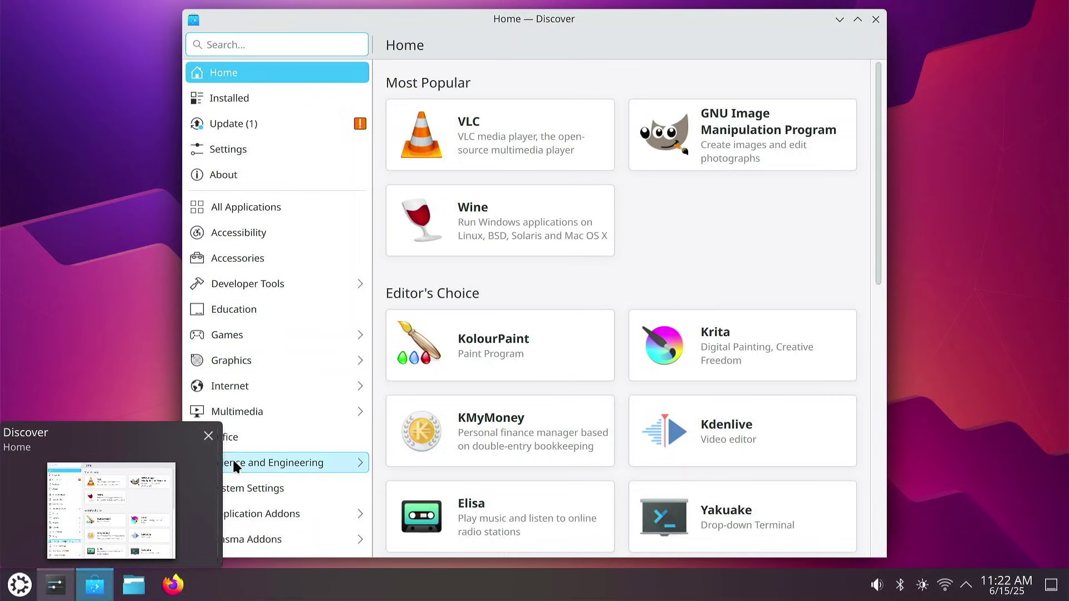
pyautogui.click(258, 336)
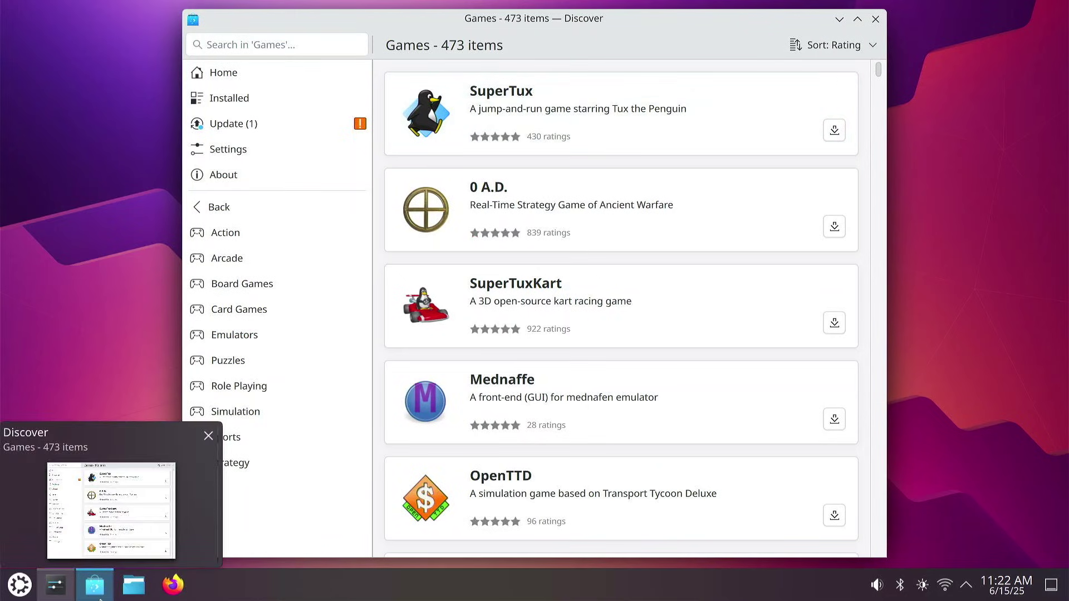
pyautogui.click(879, 24)
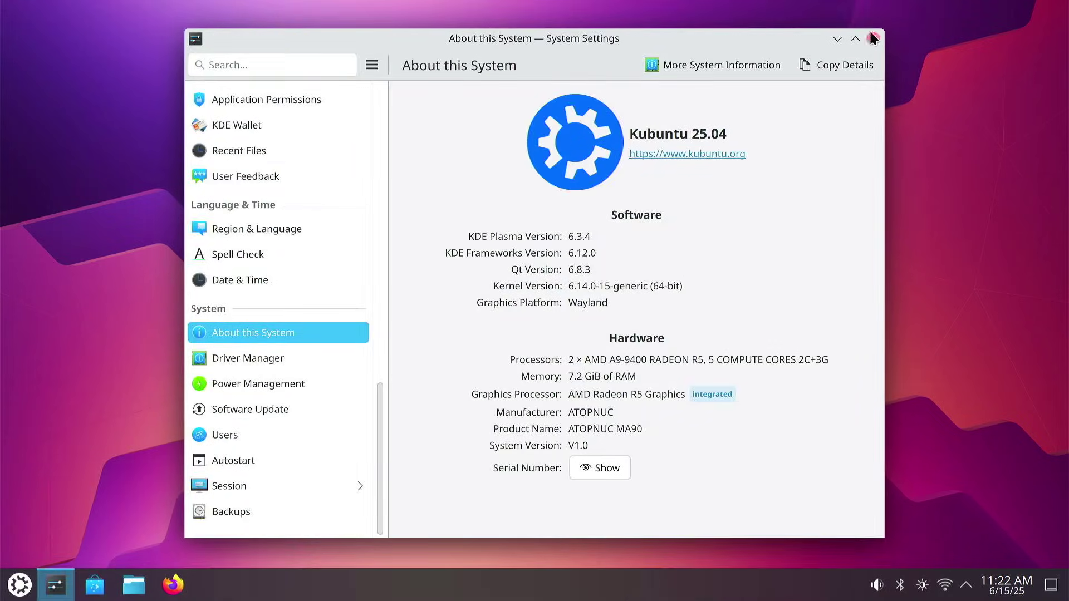
pyautogui.click(872, 40)
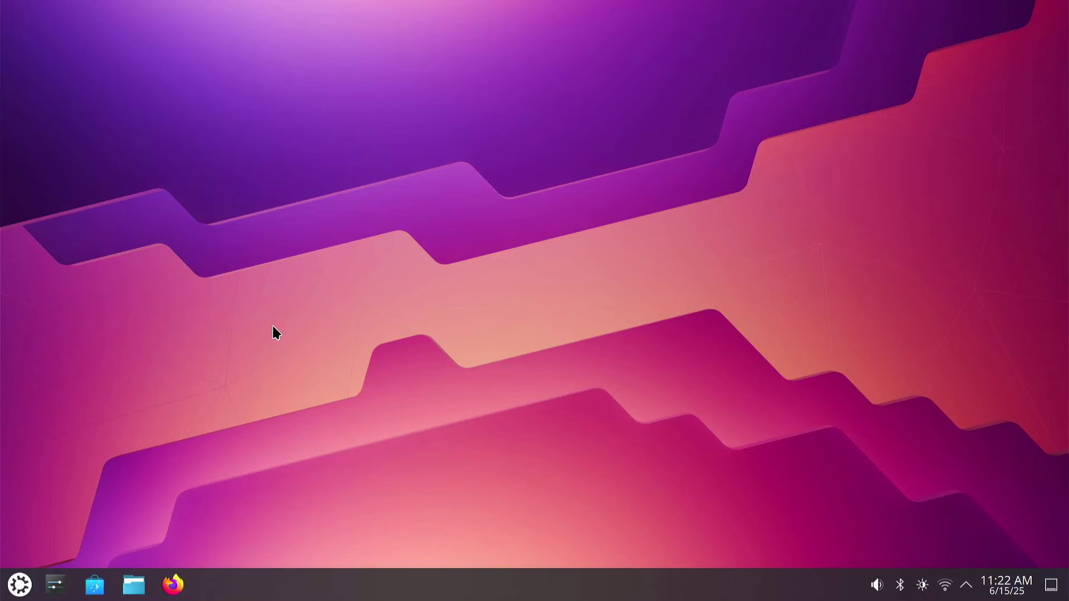
pyautogui.click(129, 591)
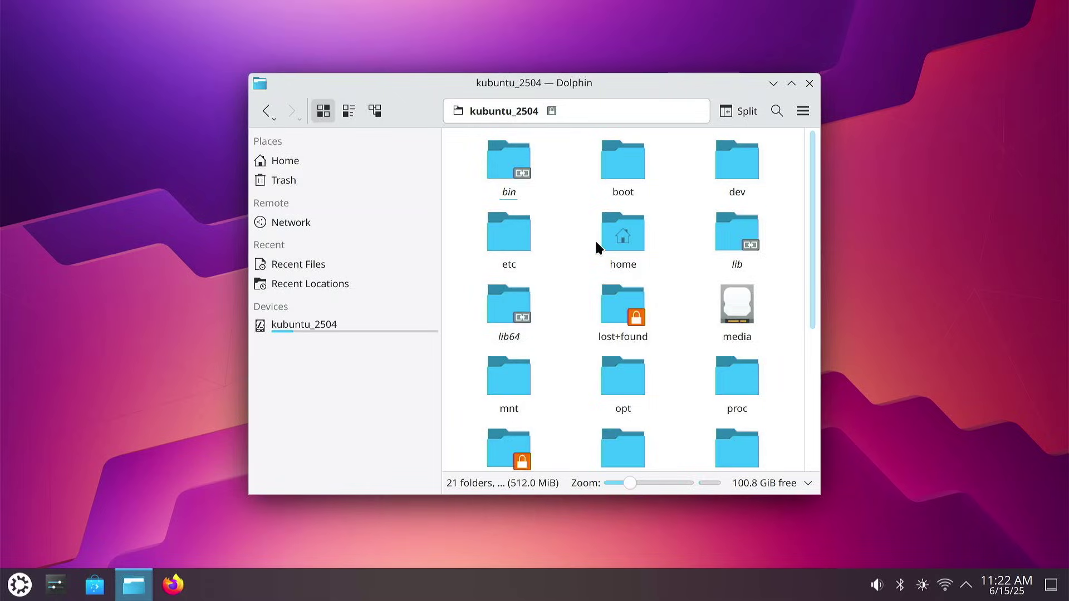
pyautogui.moveTo(814, 228); pyautogui.dragTo(817, 115)
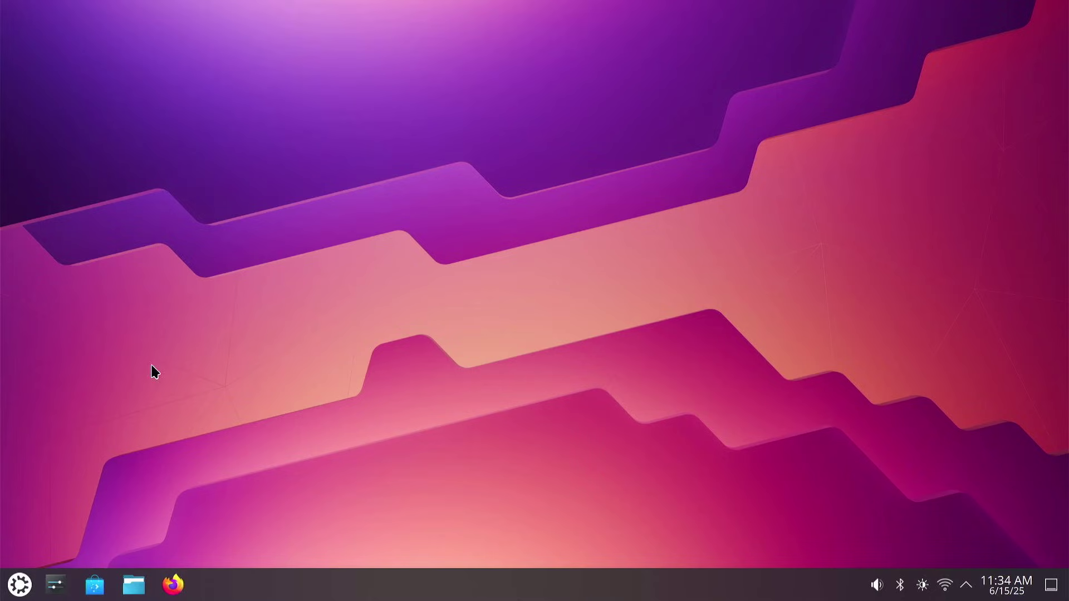
# Relaunch System Settings, then start Discover, Dolphin and Firefox from the taskbar.
pyautogui.click(55, 585)
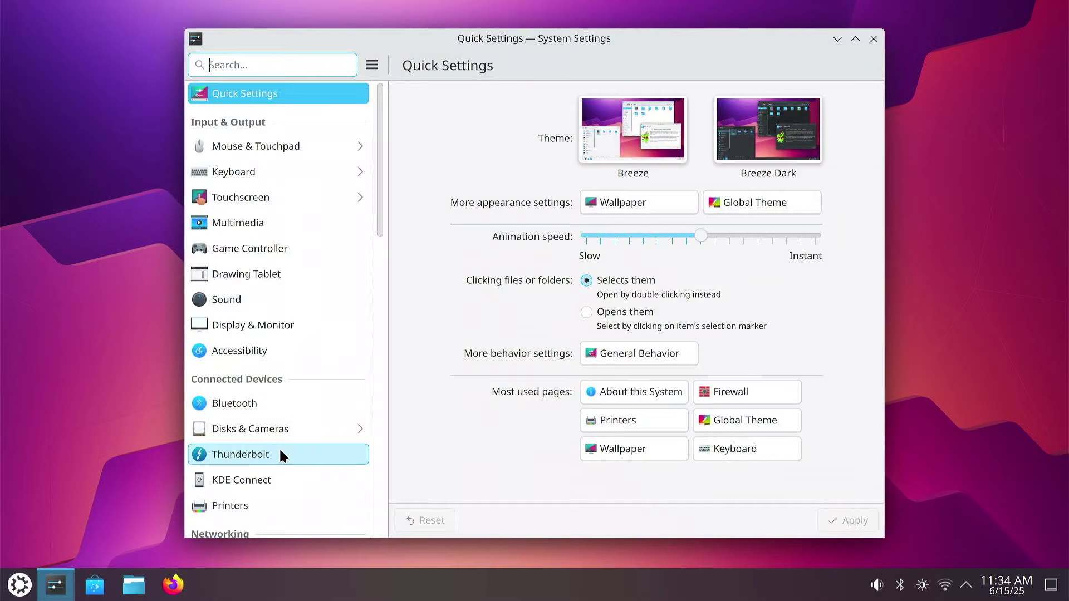
pyautogui.click(99, 589)
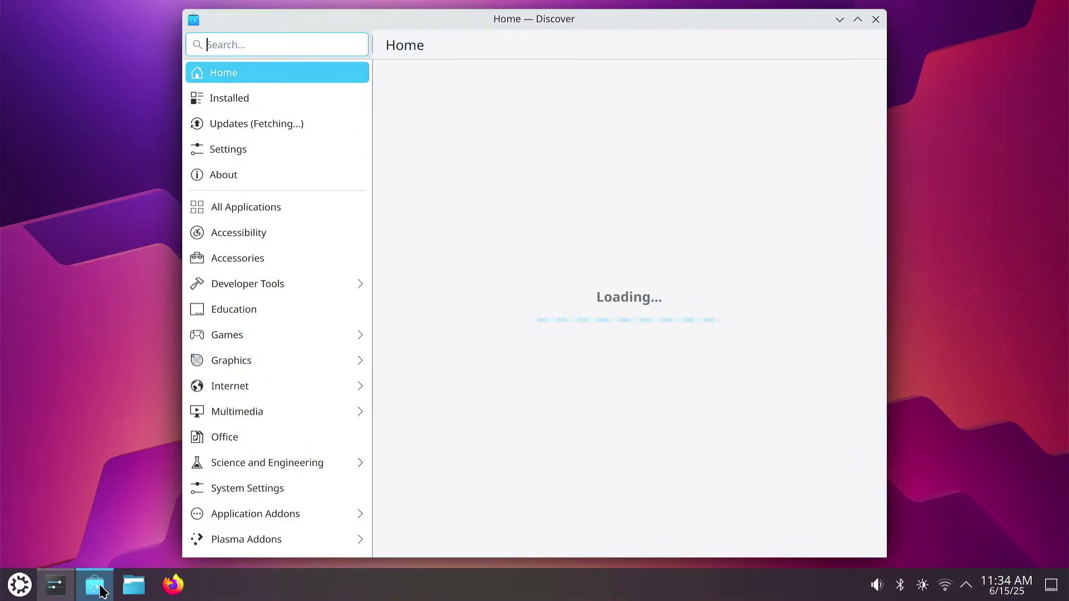
pyautogui.click(135, 590)
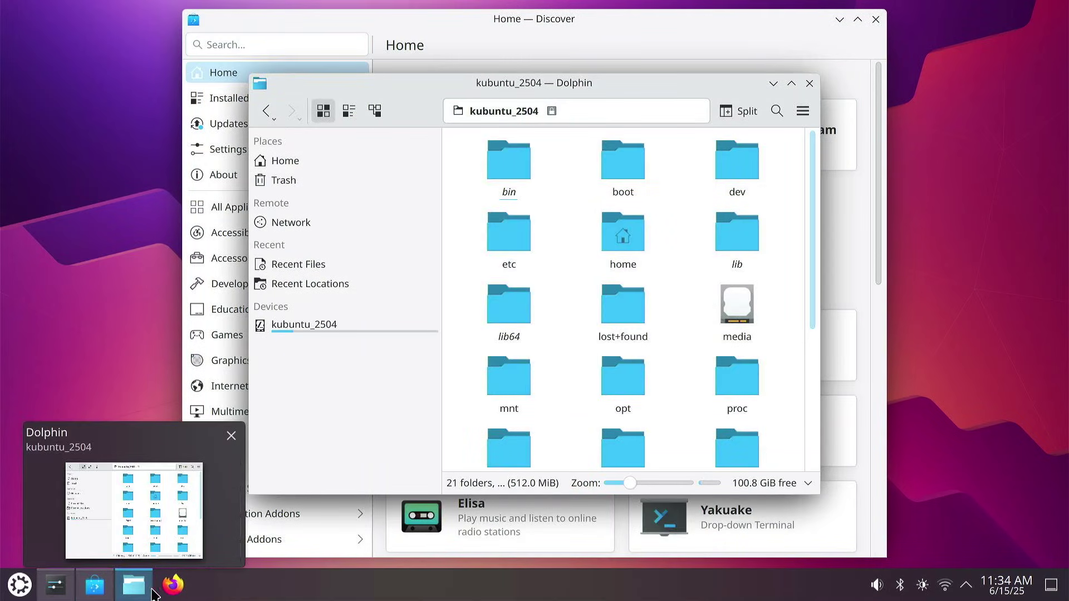
pyautogui.click(170, 589)
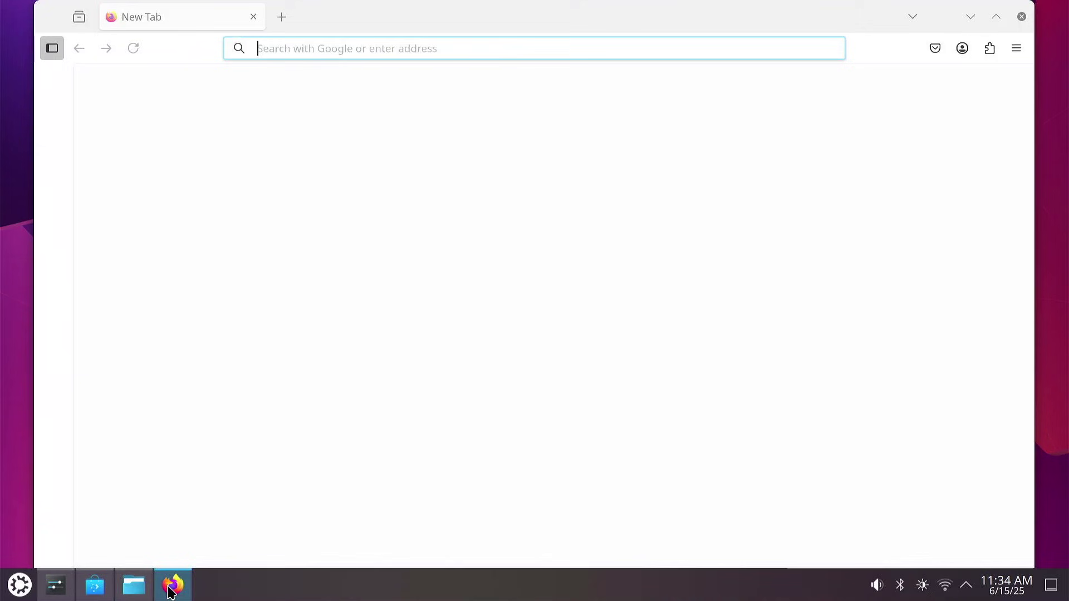
pyautogui.moveTo(170, 591)
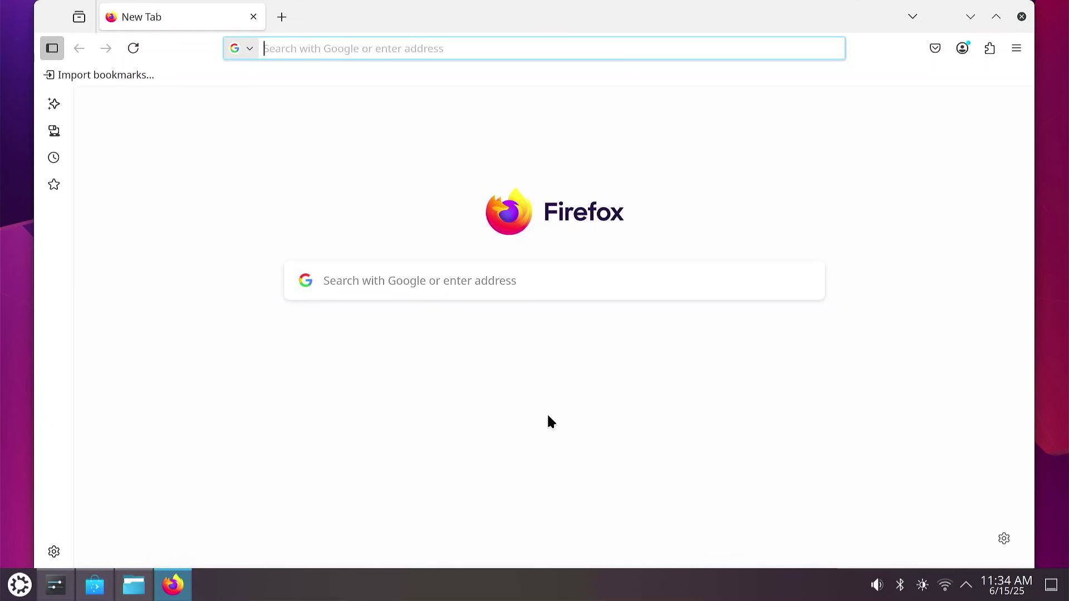
# Cycle windows with Alt+Tab to bring System Settings to the front.
pyautogui.hotkey('alt', 'Tab')
pyautogui.hotkey('alt', 'Tab')
pyautogui.hotkey('alt', 'Tab')
pyautogui.hotkey('alt', 'Tab')
pyautogui.hotkey('alt', 'Tab')
pyautogui.hotkey('alt', 'Tab')
pyautogui.hotkey('alt', 'Tab')
pyautogui.hotkey('alt', 'Tab')
pyautogui.hotkey('alt', 'Tab')
pyautogui.hotkey('alt', 'Tab')
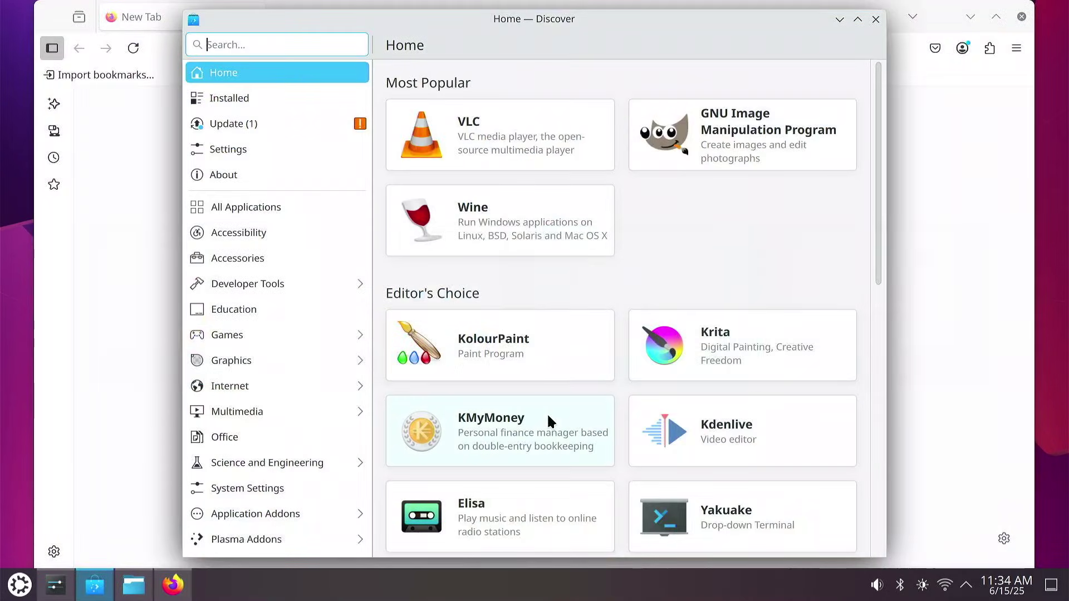
pyautogui.hotkey('alt', 'Tab')
pyautogui.hotkey('alt', 'Tab')
pyautogui.hotkey('alt', 'Tab')
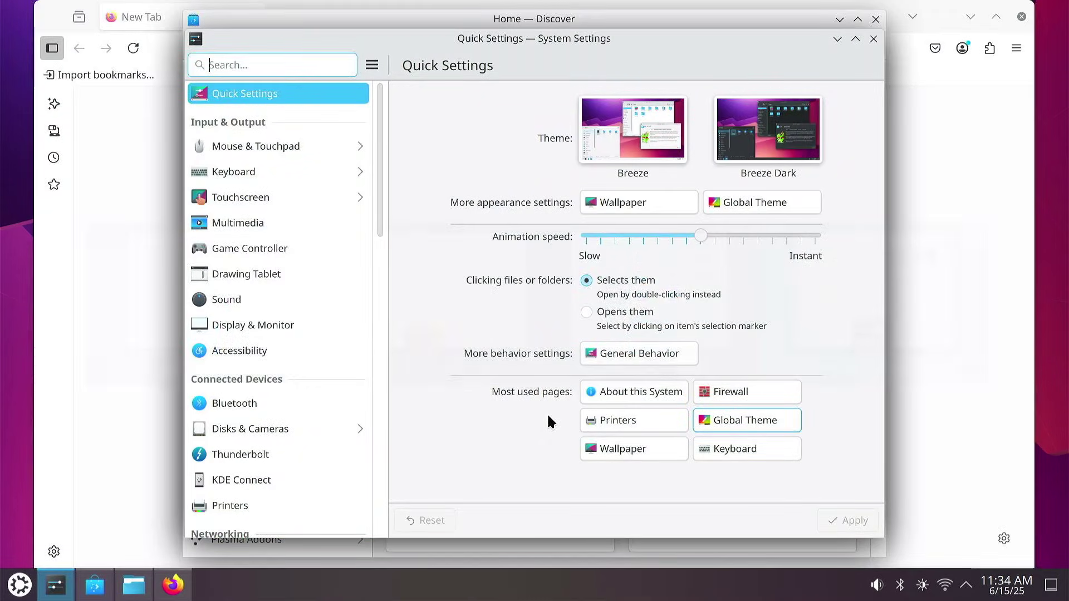
pyautogui.hotkey('alt', 'Tab')
pyautogui.hotkey('alt', 'Tab')
pyautogui.hotkey('alt', 'Tab')
pyautogui.hotkey('alt', 'Tab')
pyautogui.click(564, 63)
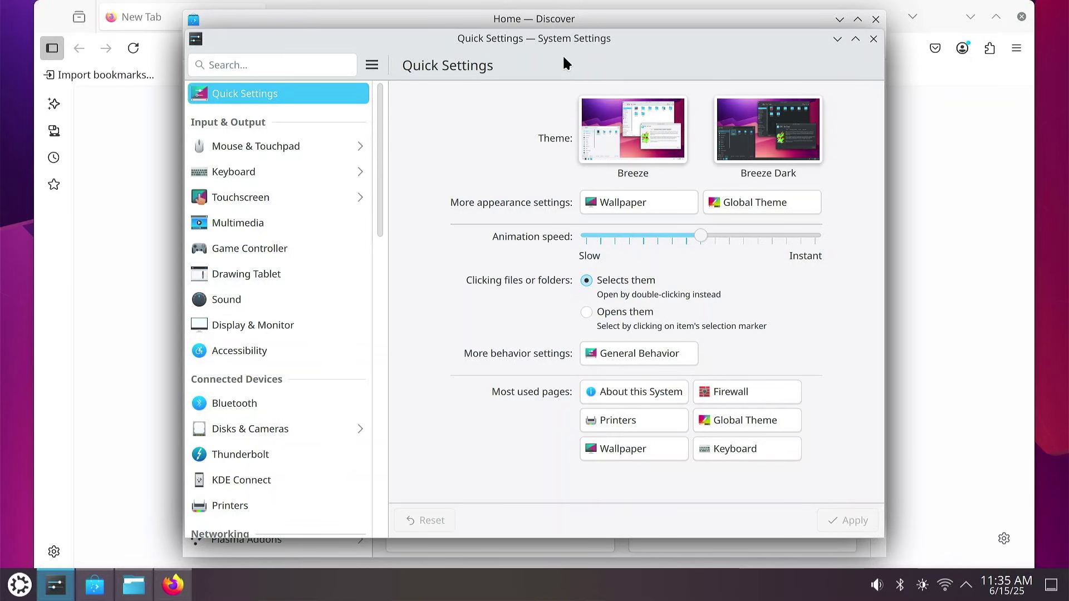
# Tile System Settings top-left, Discover bottom-left, Firefox top-right and Dolphin bottom-right.
pyautogui.moveTo(566, 63); pyautogui.dragTo(3, 4)
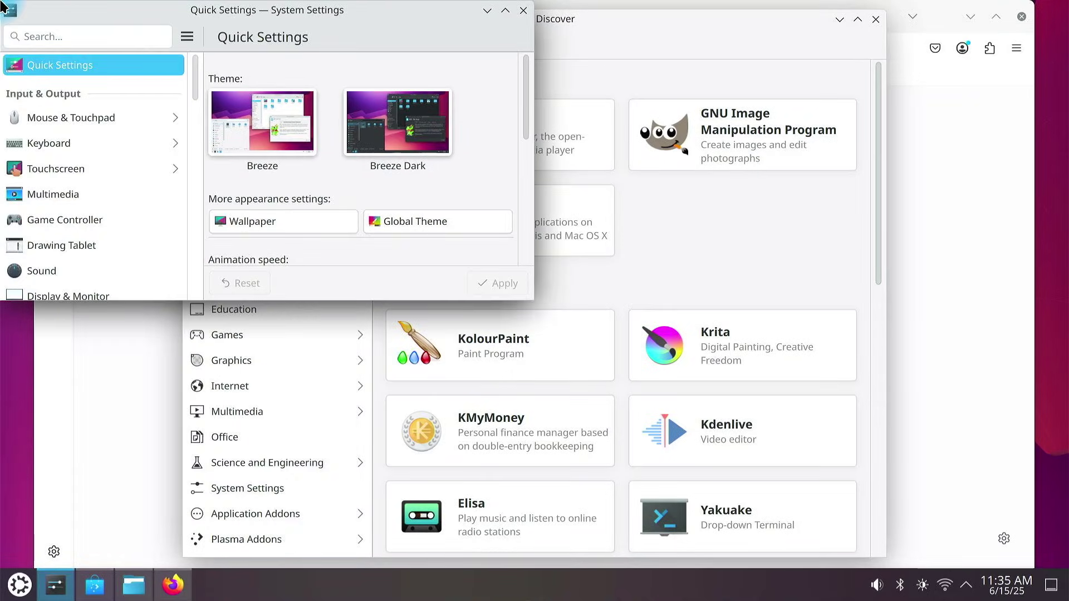
pyautogui.moveTo(649, 27); pyautogui.dragTo(17, 579)
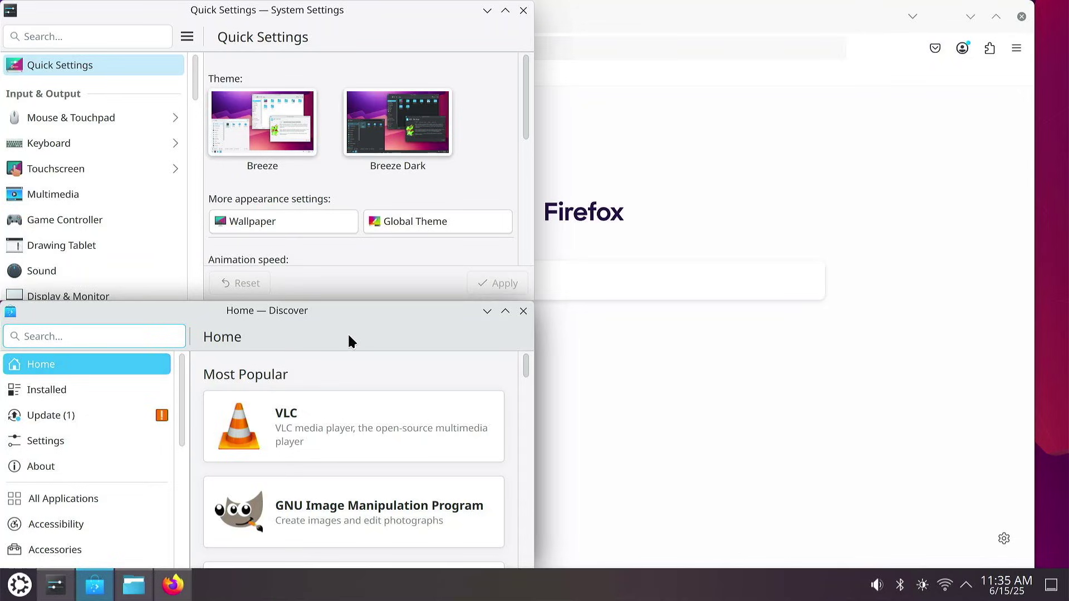
pyautogui.moveTo(646, 19); pyautogui.dragTo(1067, 261)
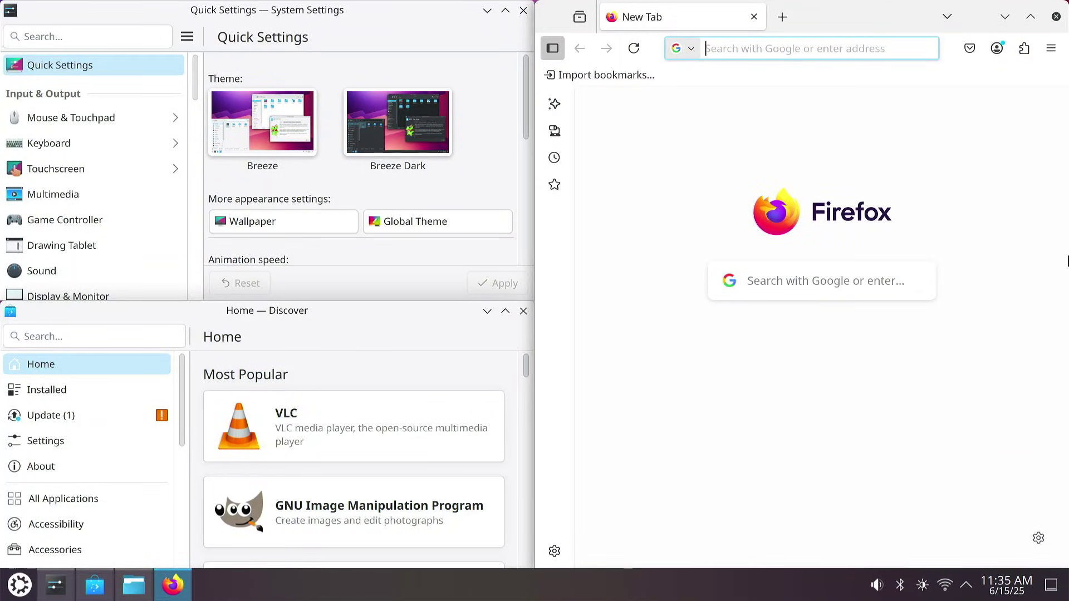
pyautogui.moveTo(859, 34); pyautogui.dragTo(1068, 3)
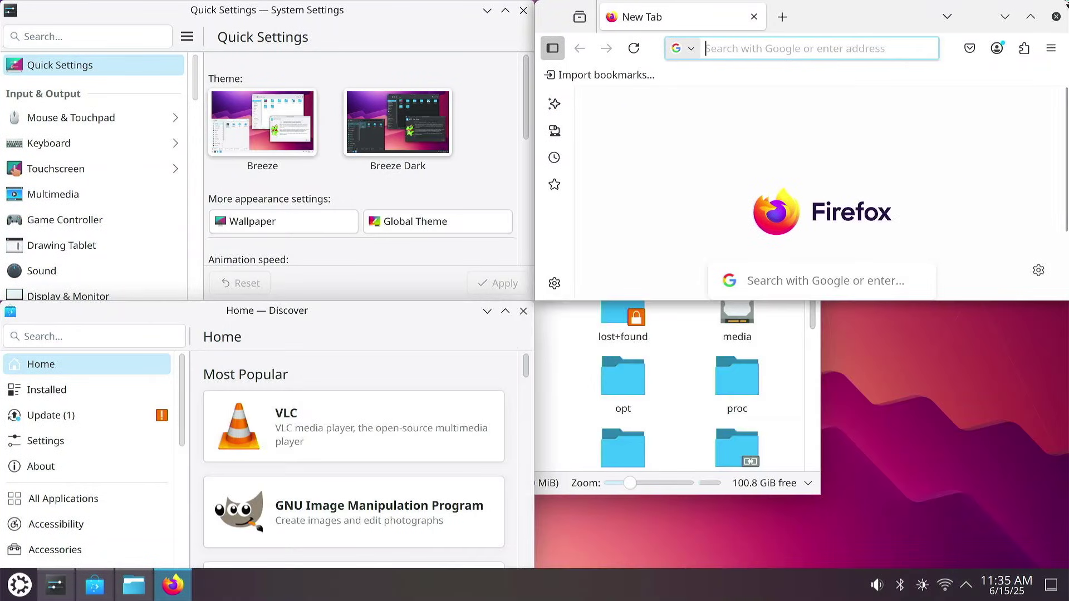
pyautogui.click(660, 450)
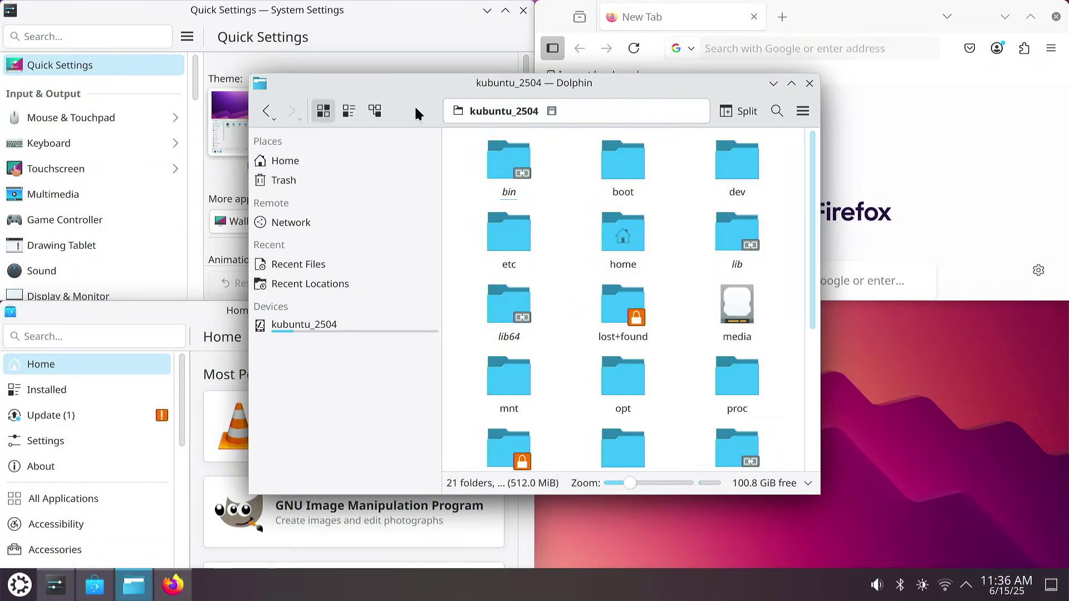
pyautogui.moveTo(424, 78); pyautogui.dragTo(1065, 566)
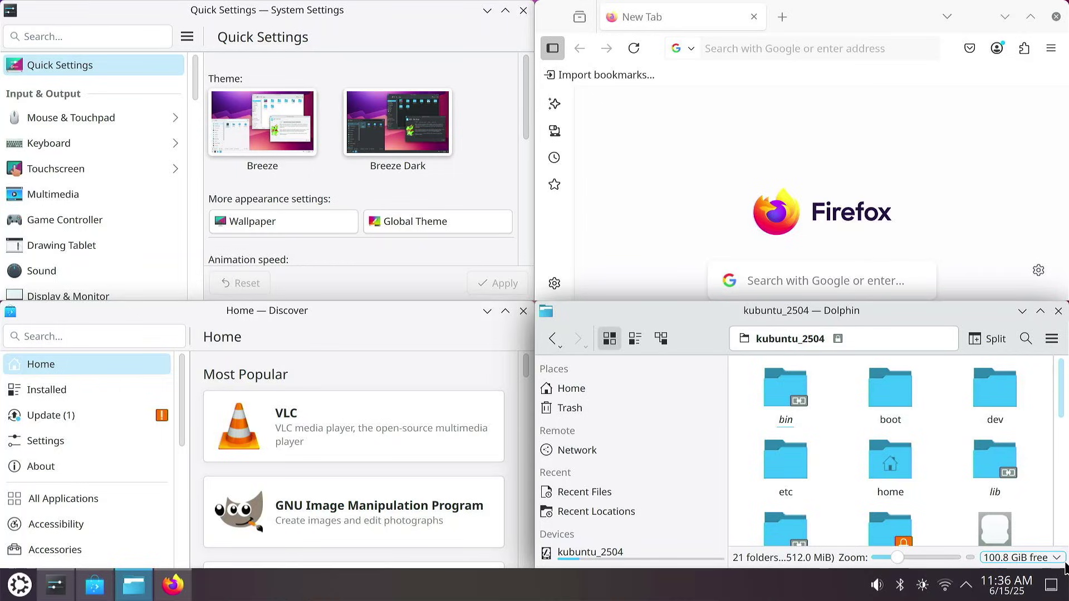
# Switch back to Firefox with Alt+Tab, then relaunch System Settings alone from the taskbar.
pyautogui.hotkey('alt', 'Tab')
pyautogui.hotkey('alt', 'Tab')
pyautogui.hotkey('alt', 'Tab')
pyautogui.hotkey('alt', 'Tab')
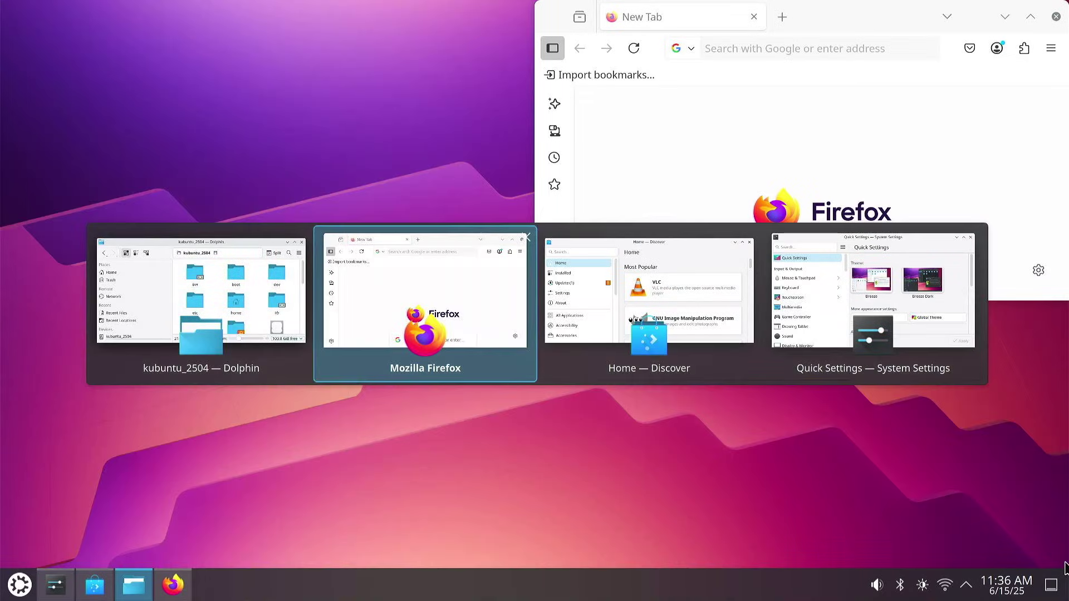
pyautogui.hotkey('alt', 'Tab')
pyautogui.hotkey('alt', 'Tab')
pyautogui.hotkey('alt', 'Tab')
pyautogui.hotkey('alt', 'Tab')
pyautogui.hotkey('alt', 'Tab')
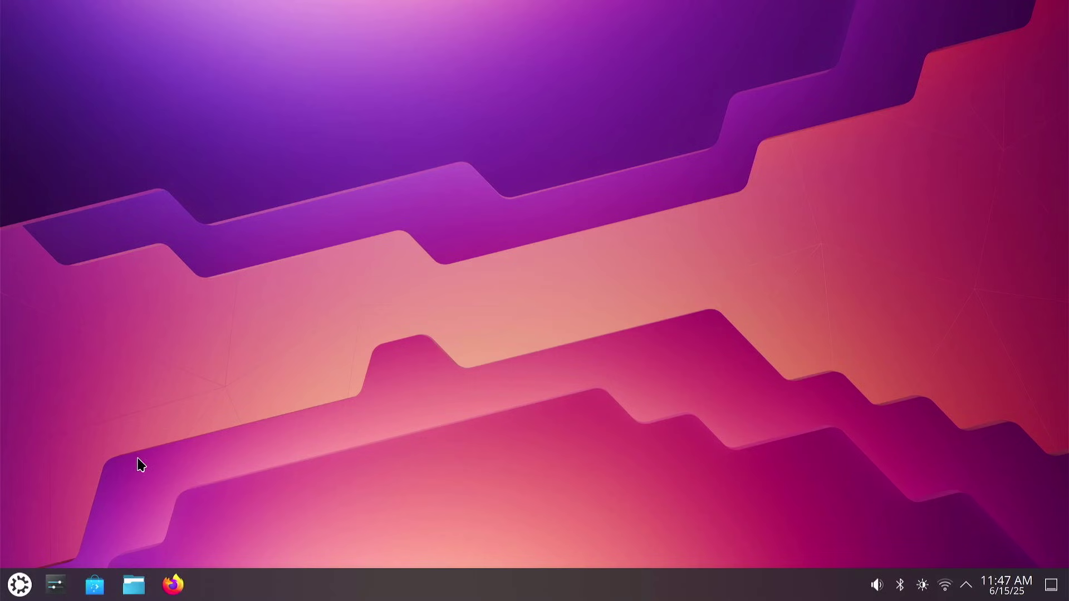
pyautogui.moveTo(55, 585); pyautogui.dragTo(262, 319)
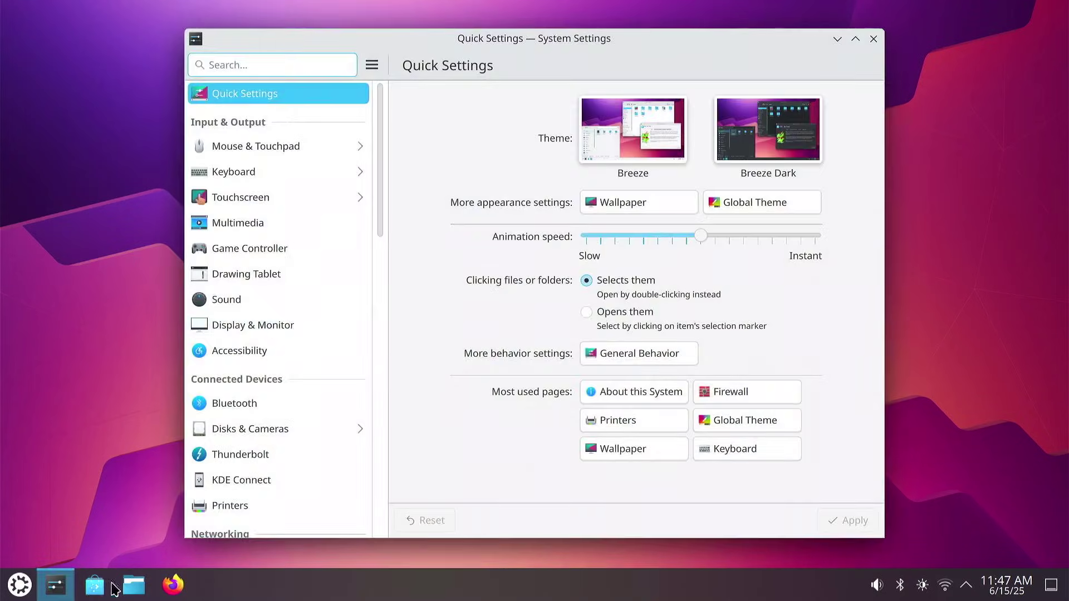
# Start Discover, Dolphin and Firefox from the taskbar, then show Overview via the top-left corner.
pyautogui.click(90, 595)
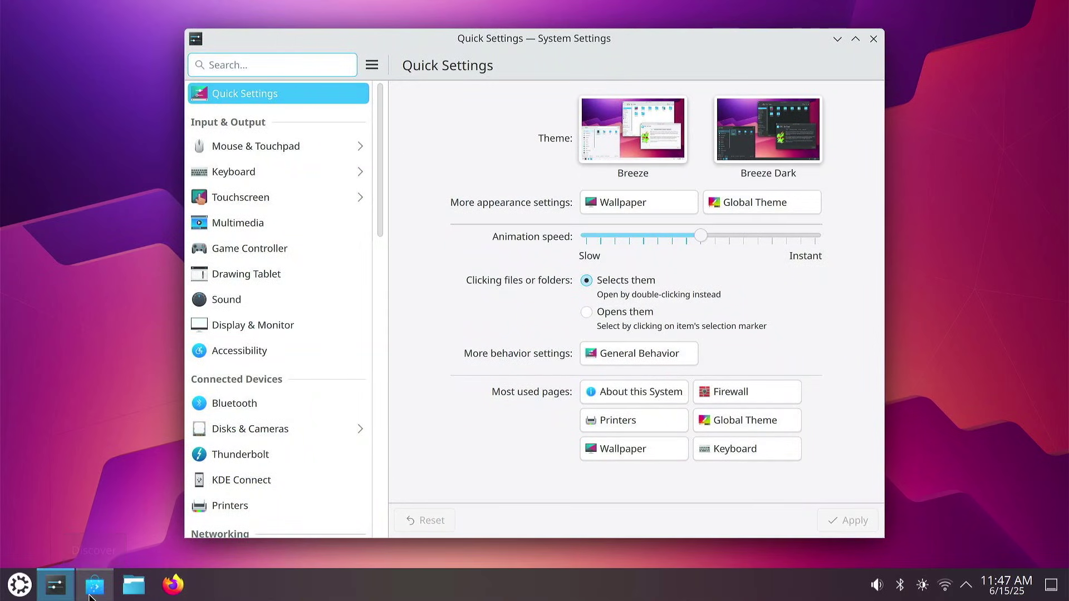
pyautogui.moveTo(90, 594)
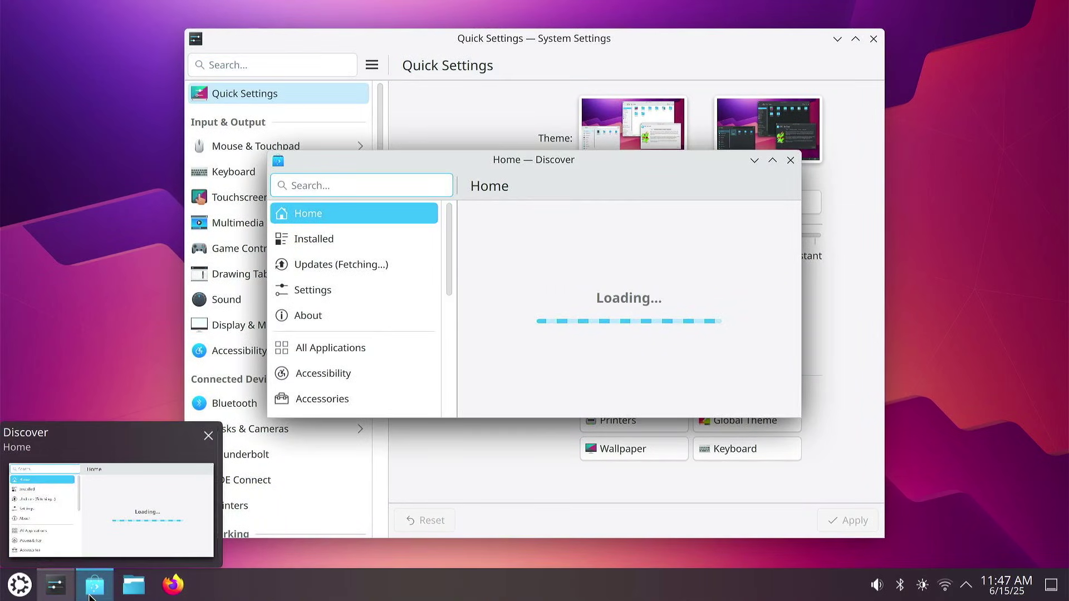
pyautogui.click(133, 594)
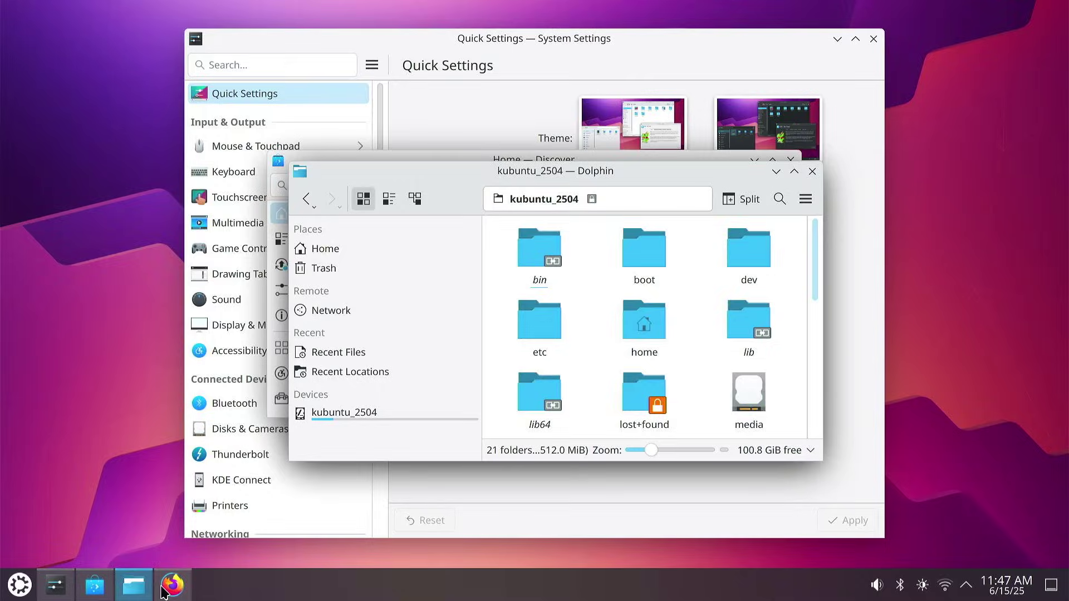
pyautogui.click(165, 589)
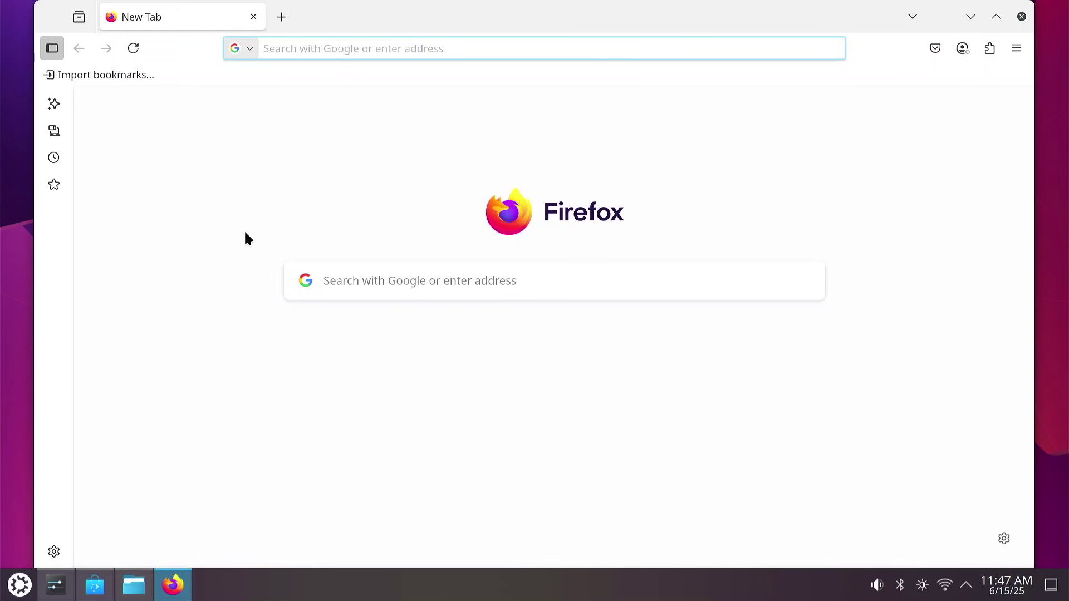
pyautogui.moveTo(1, 3)
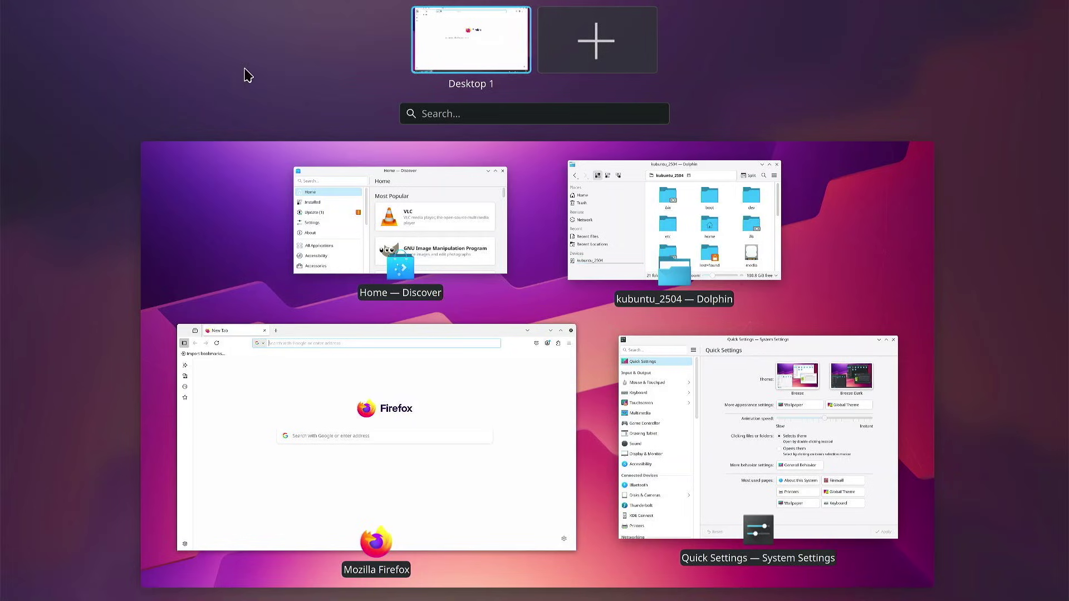
# Add Desktops 2–4 and move Dolphin to Desktop 2, System Settings to 3, Firefox to 4.
pyautogui.click(596, 51)
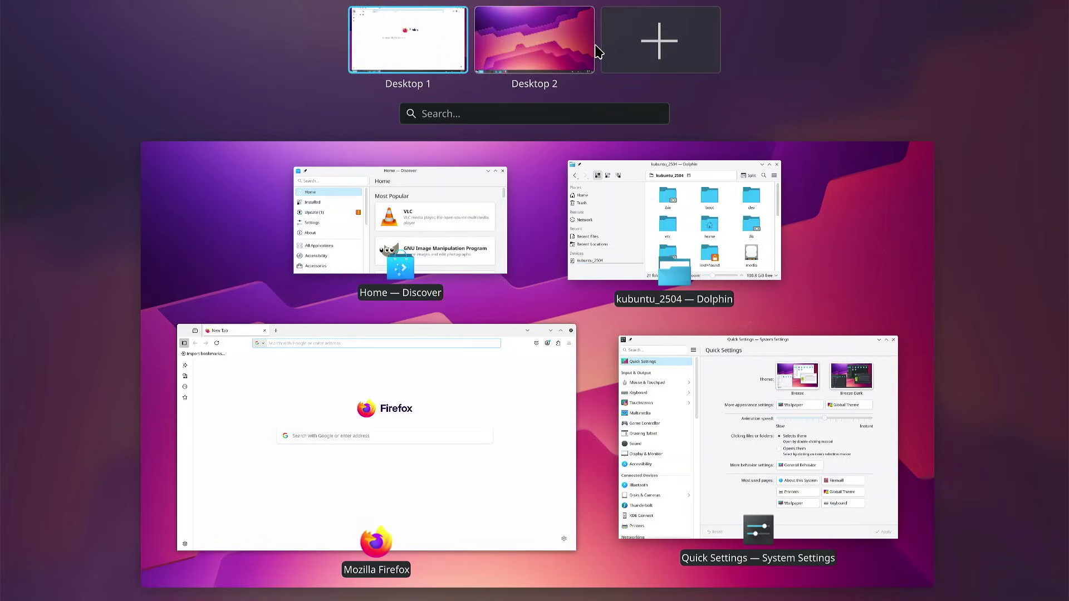
pyautogui.moveTo(431, 45)
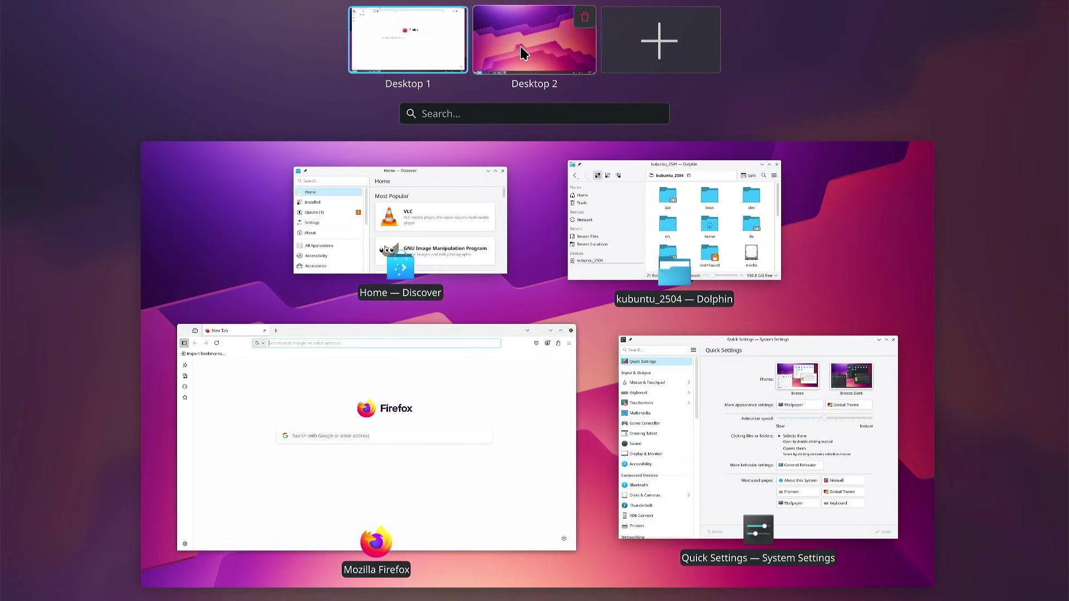
pyautogui.moveTo(627, 227)
pyautogui.moveTo(627, 228); pyautogui.dragTo(530, 48)
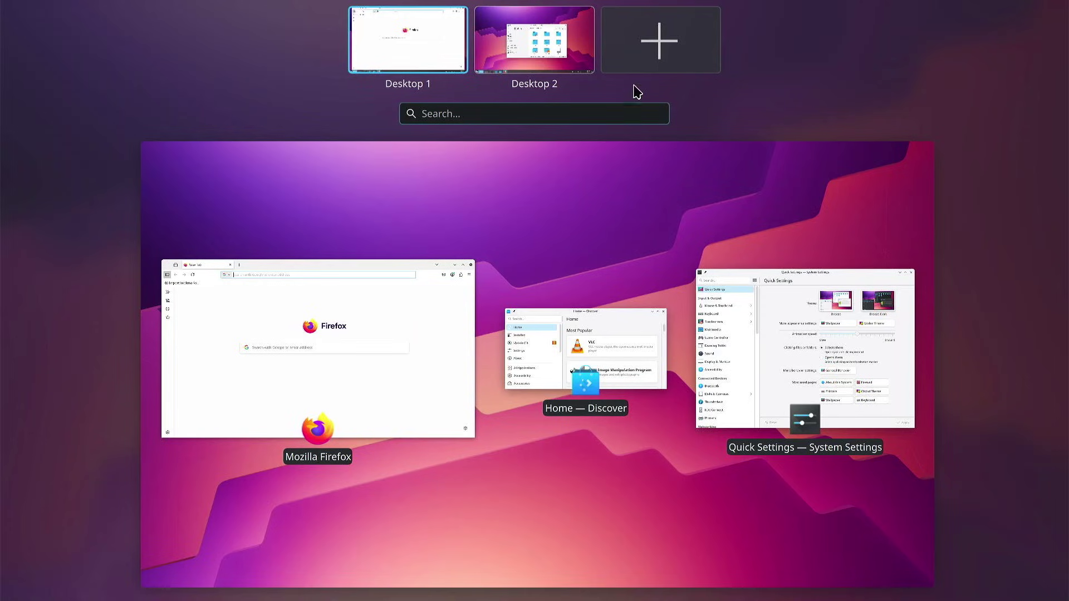
pyautogui.click(659, 45)
pyautogui.moveTo(730, 349); pyautogui.dragTo(564, 42)
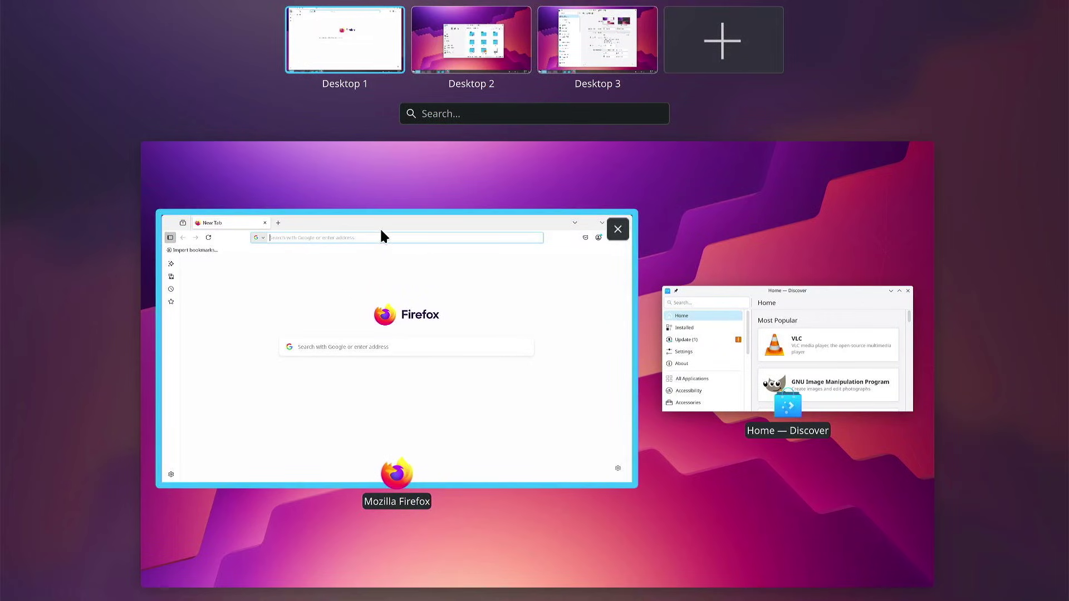
pyautogui.moveTo(405, 223); pyautogui.dragTo(728, 31)
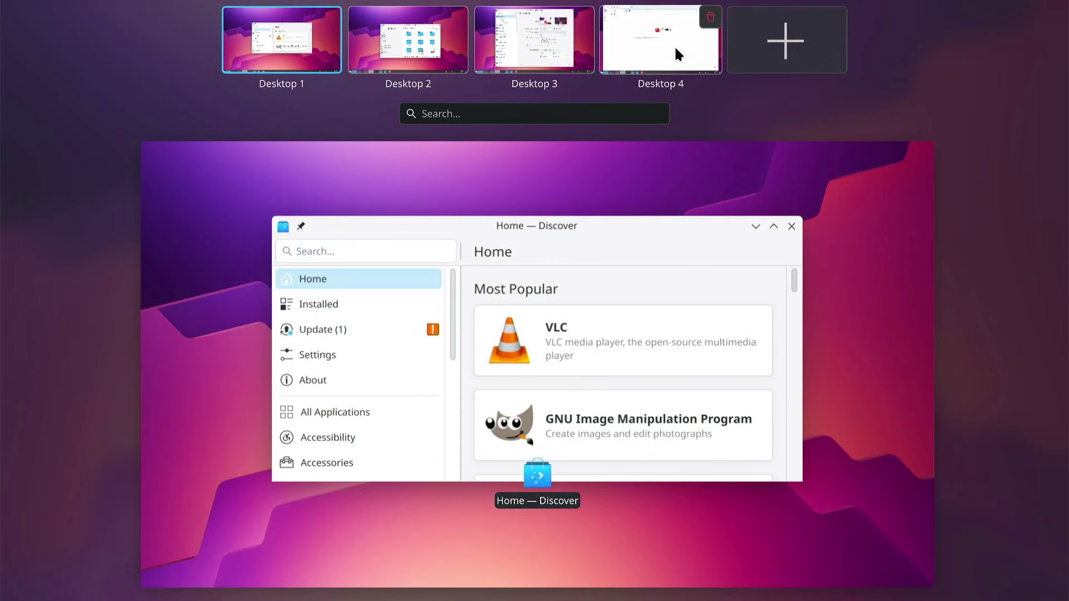